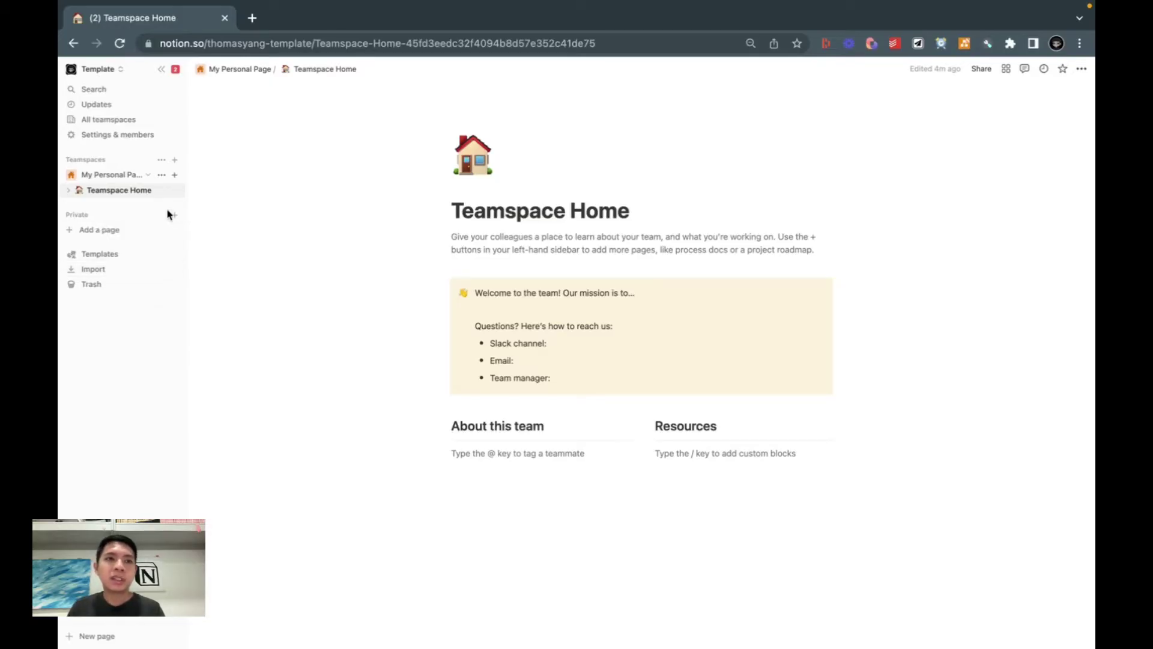
Step: Collapse and re-expand the My Personal Page teamspace, then bring up its options menu
left_click(143, 178)
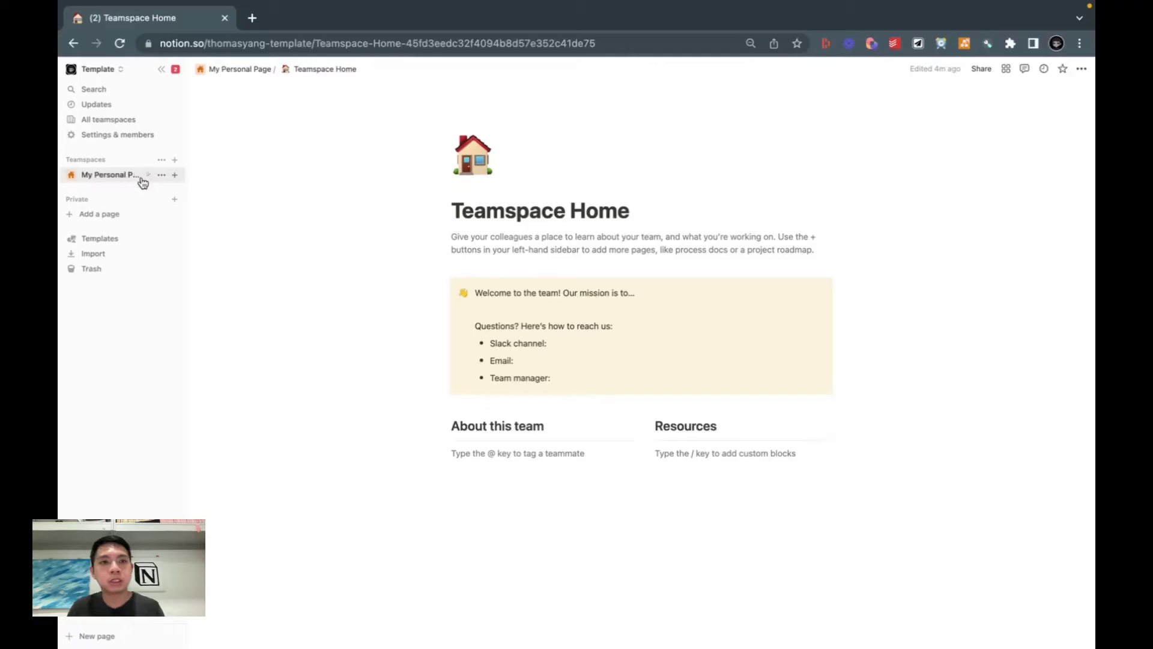
left_click(144, 179)
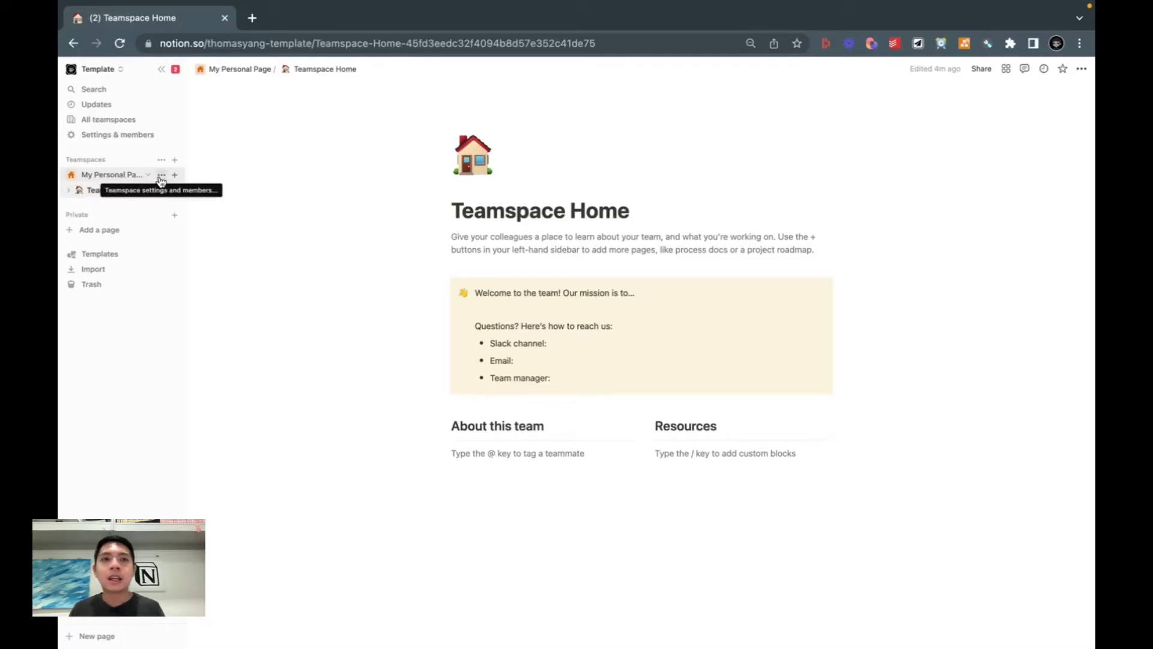
left_click(161, 176)
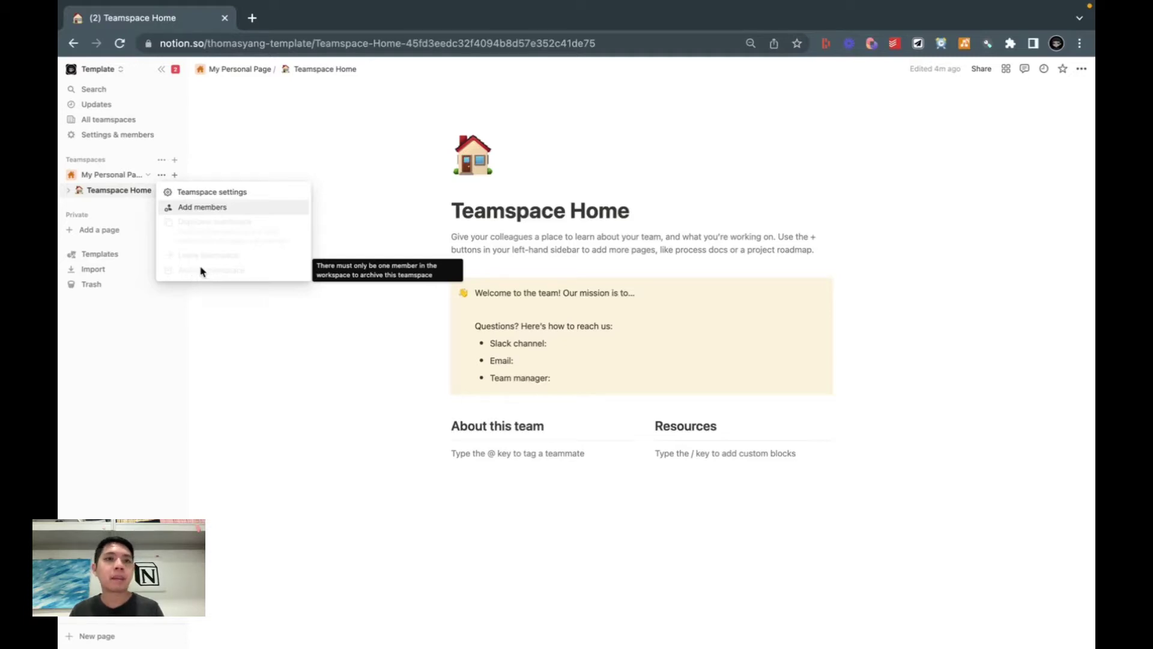
Step: Inspect My Personal Page settings: Full access, the second member's role, then the General tab, unchanged
left_click(202, 193)
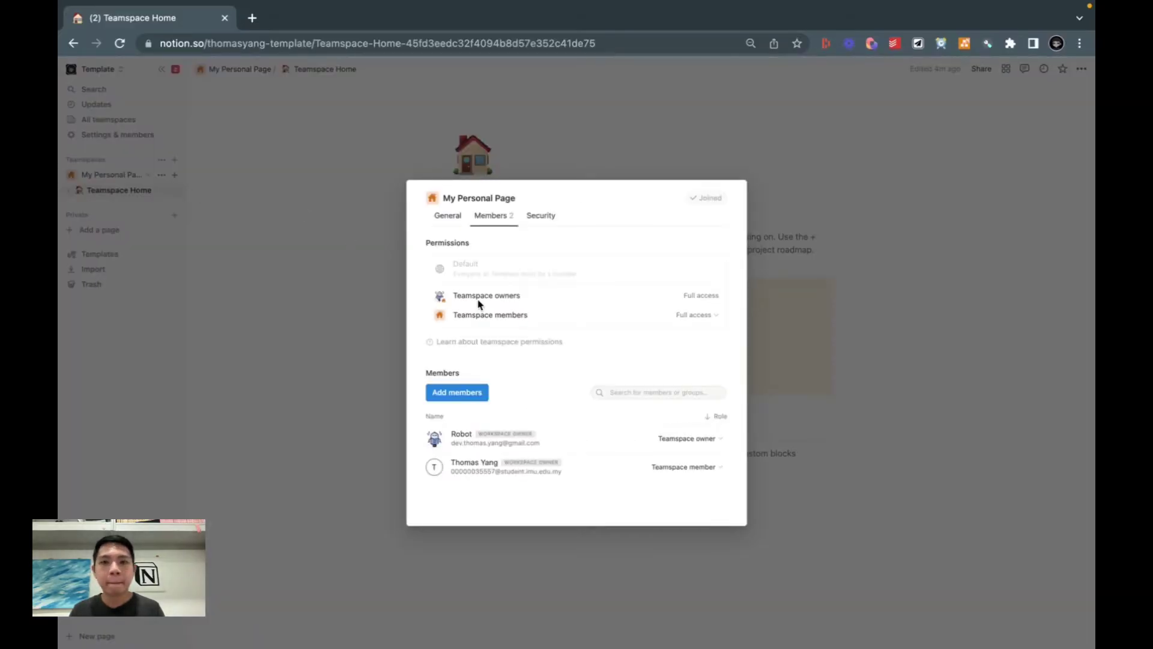
mouse_move(501, 262)
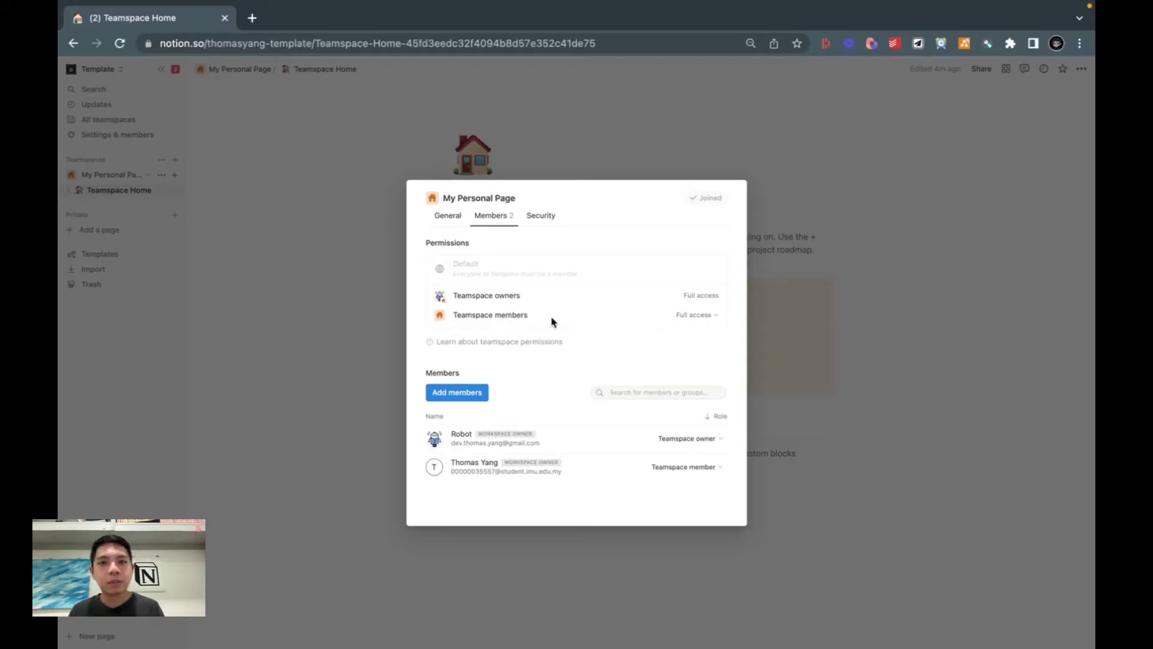
left_click(685, 315)
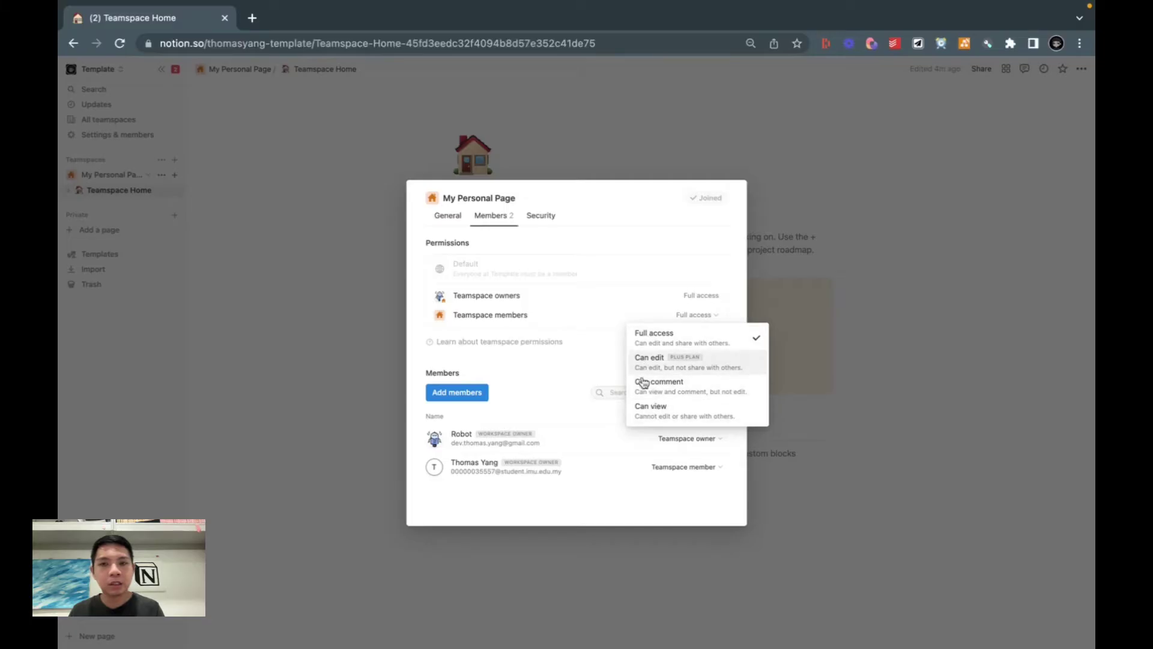
left_click(599, 363)
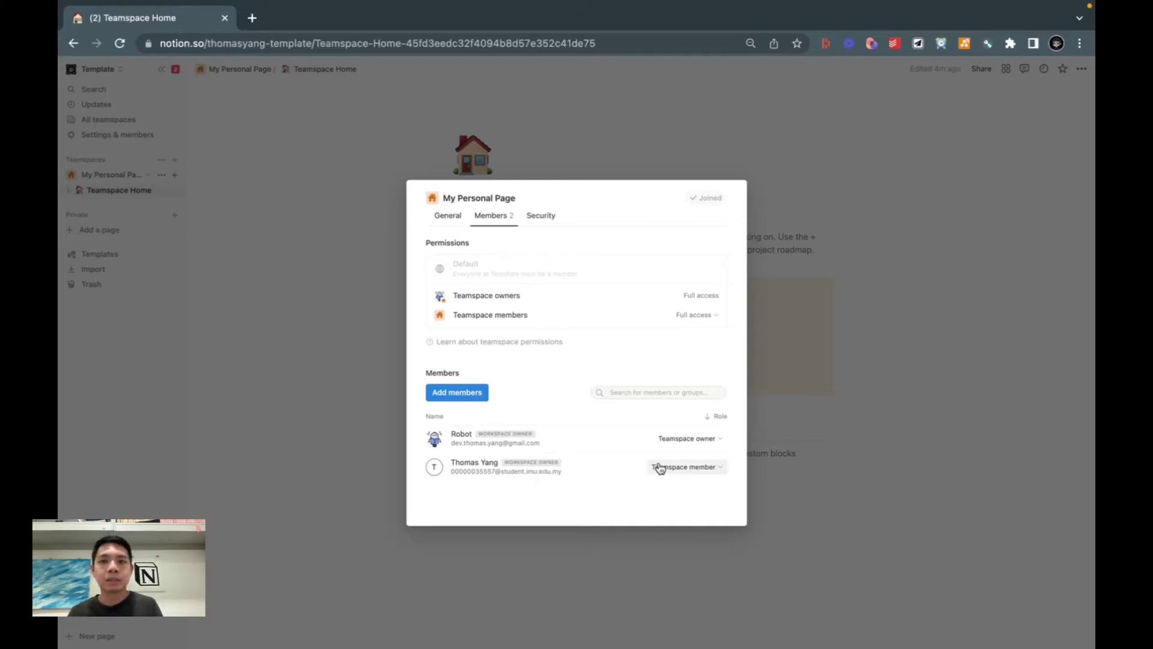
left_click(680, 472)
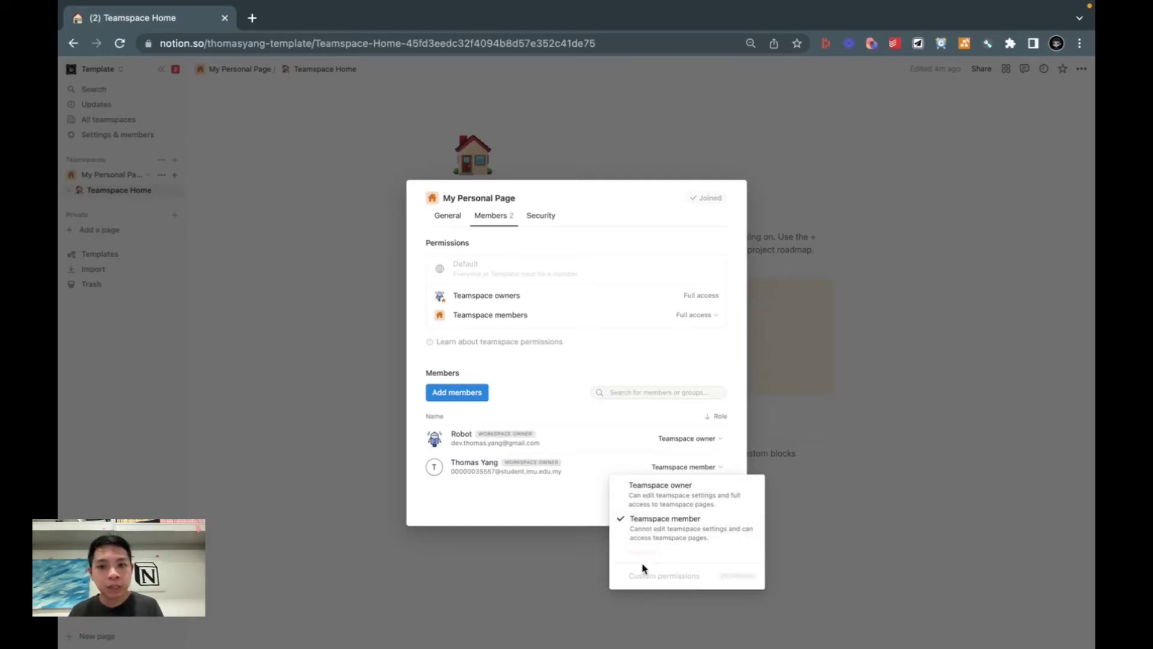
left_click(546, 509)
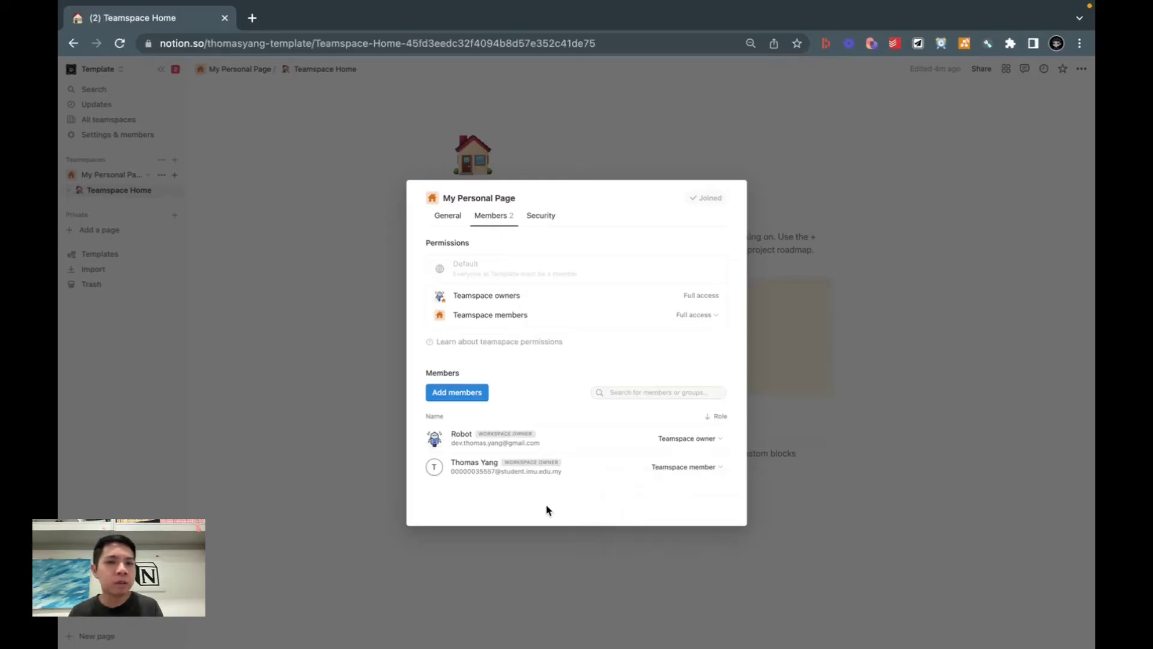
left_click(446, 219)
scroll(426, 282, "down", 1)
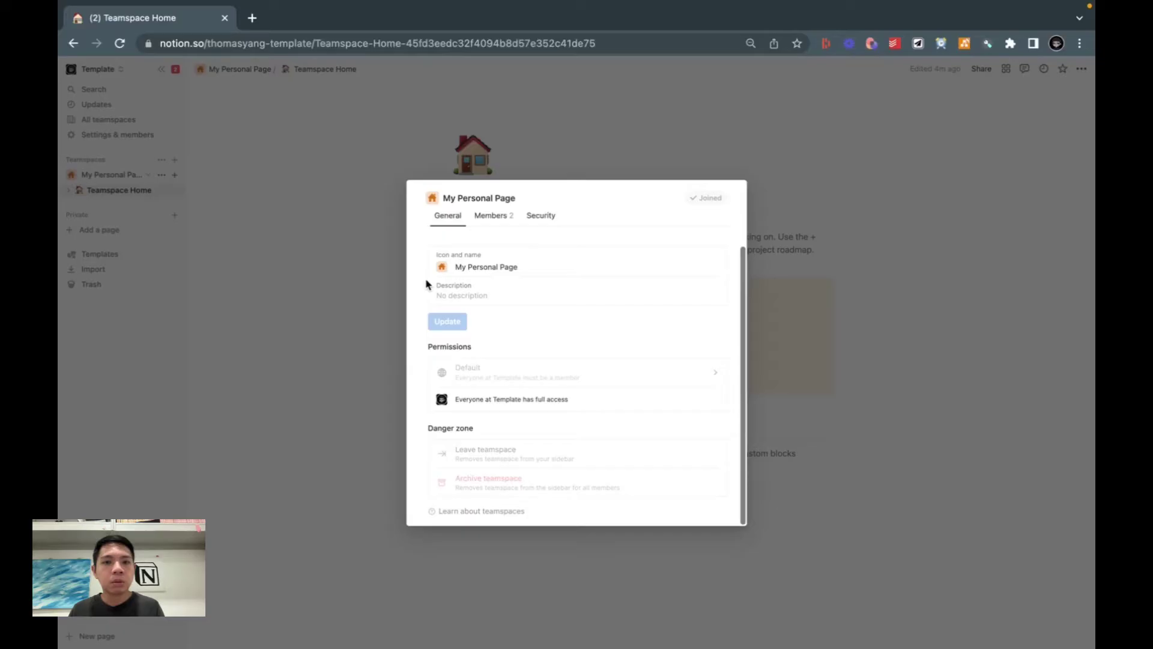
Step: Remove the second member from the workspace in Settings & members, leaving only one member
left_click(382, 277)
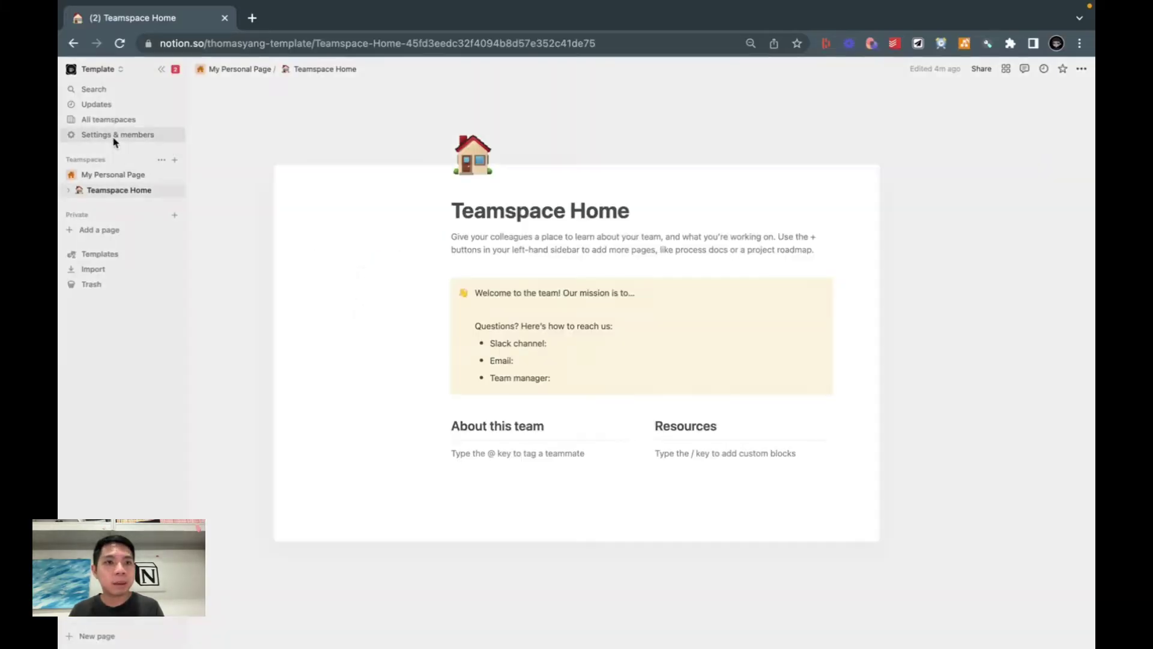
left_click(114, 140)
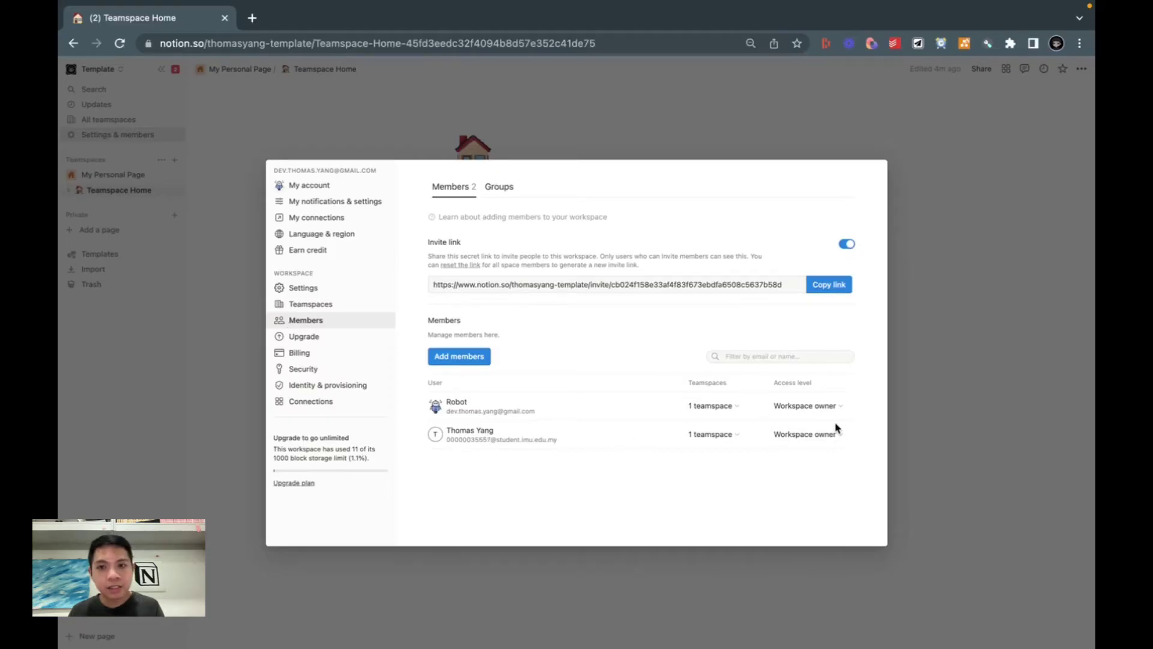
left_click(805, 435)
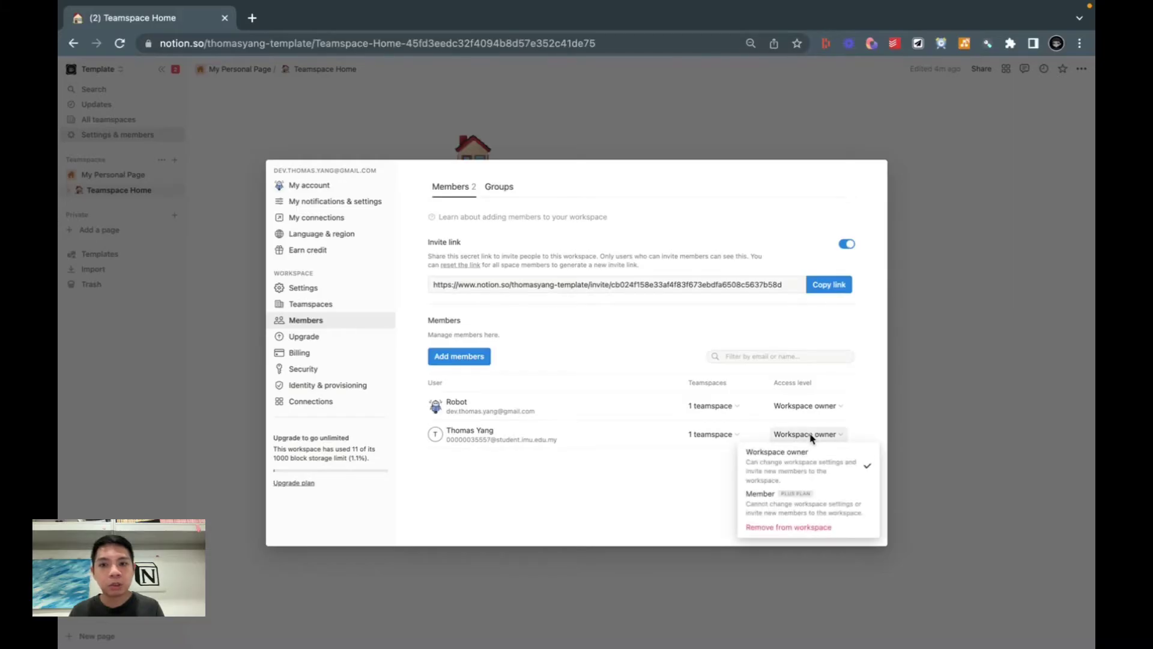
left_click(773, 529)
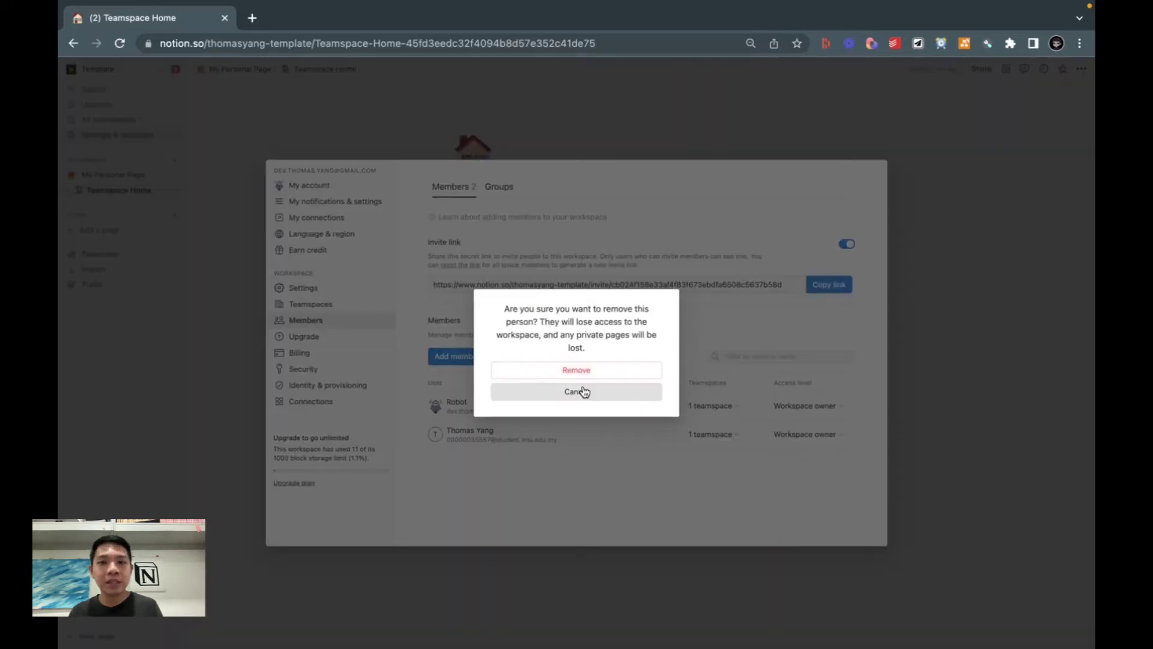
left_click(561, 370)
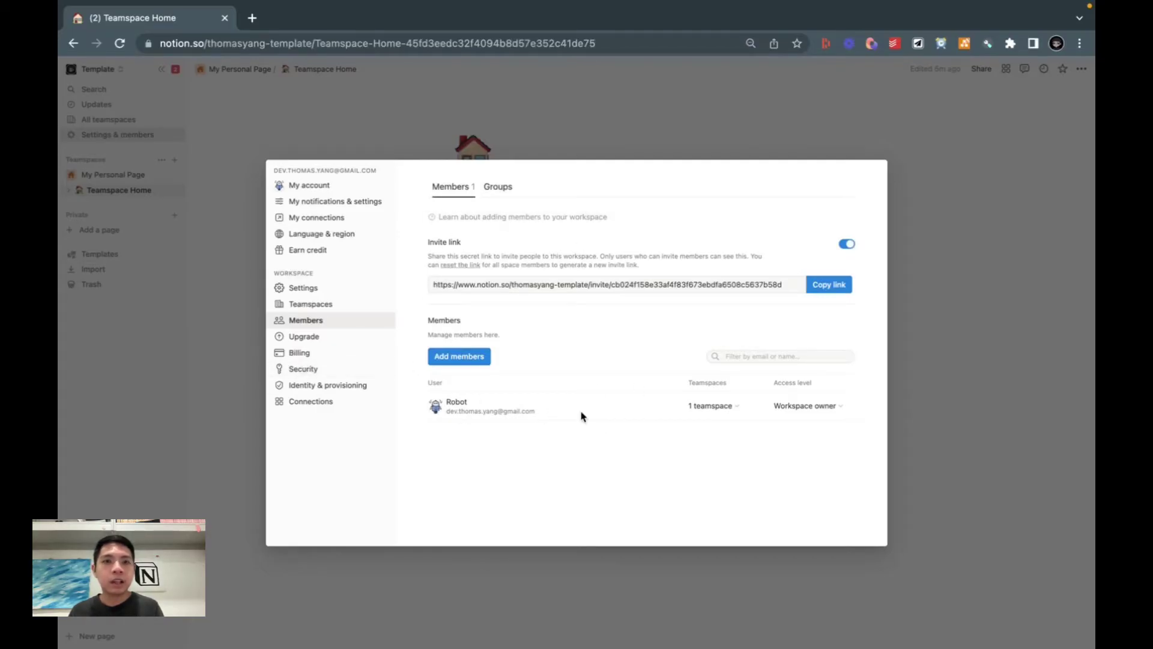
Step: Archive the My Personal Page teamspace, confirming its name, without moving its pages
left_click(171, 330)
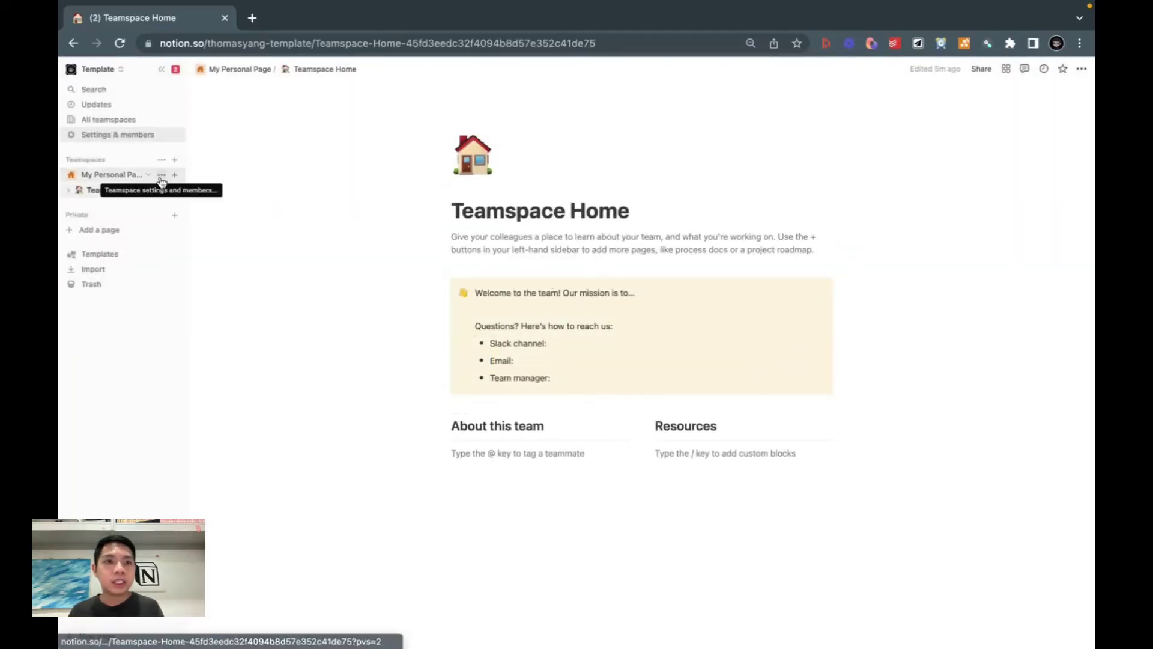
left_click(162, 174)
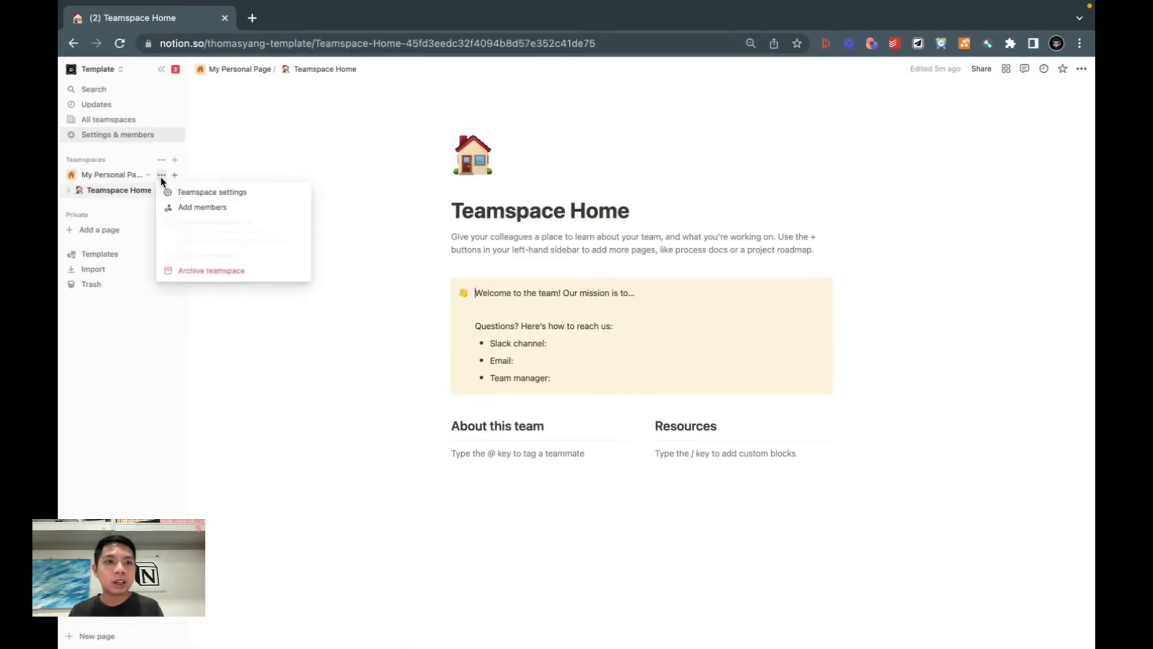
left_click(190, 271)
type("My ")
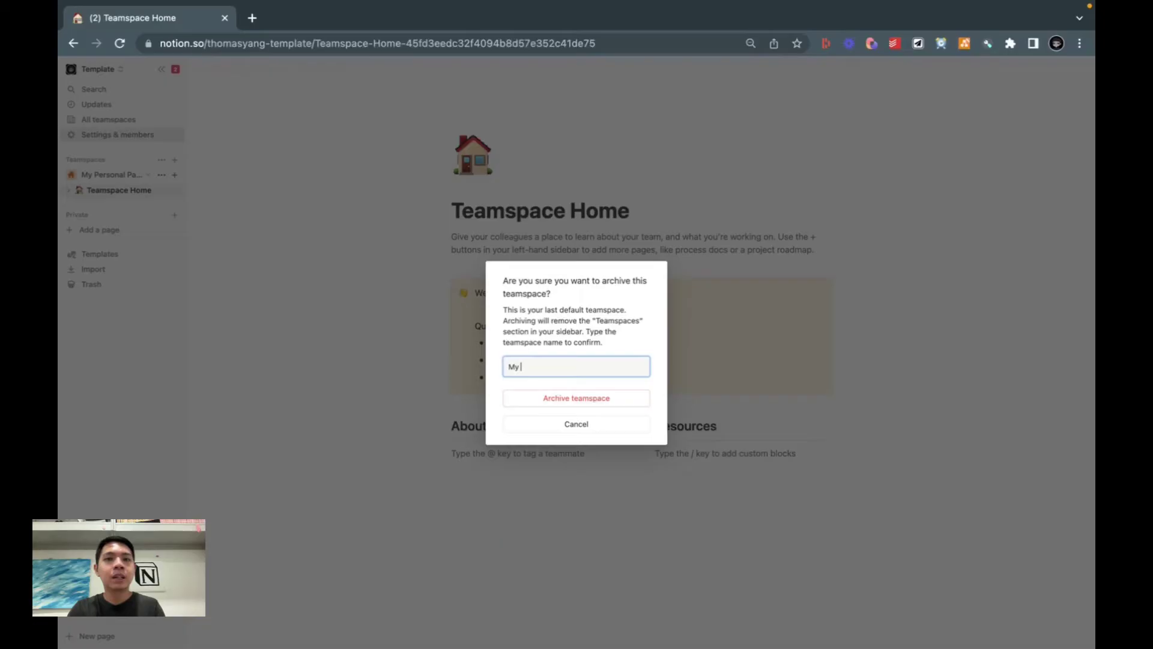
type("Personal Page")
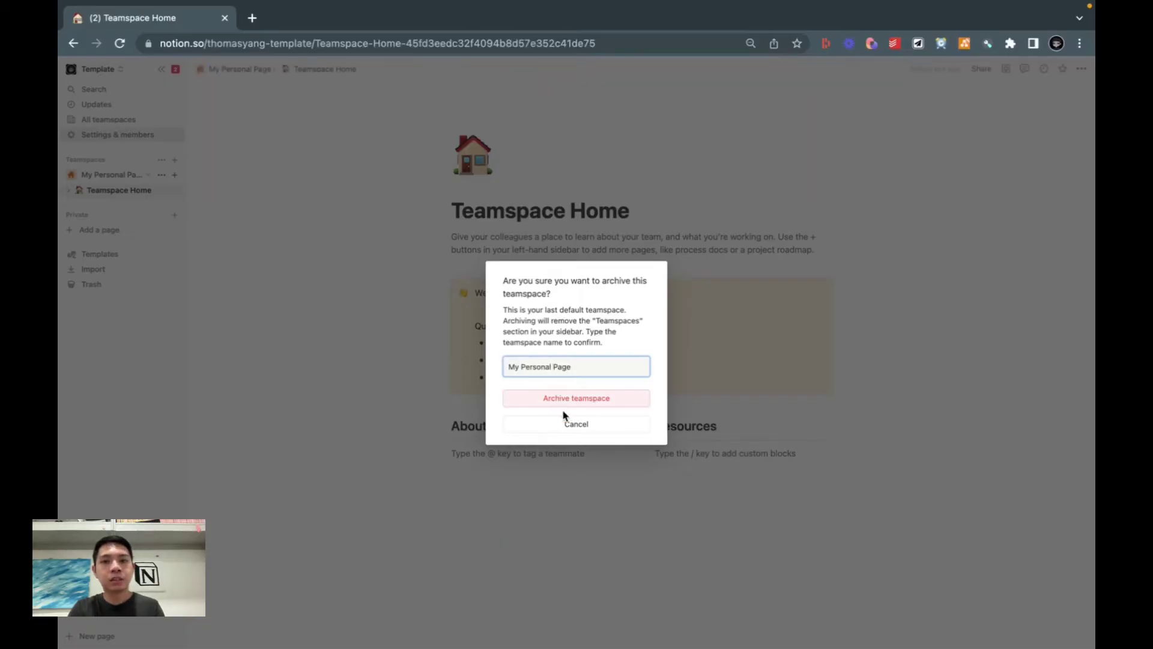
left_click(559, 400)
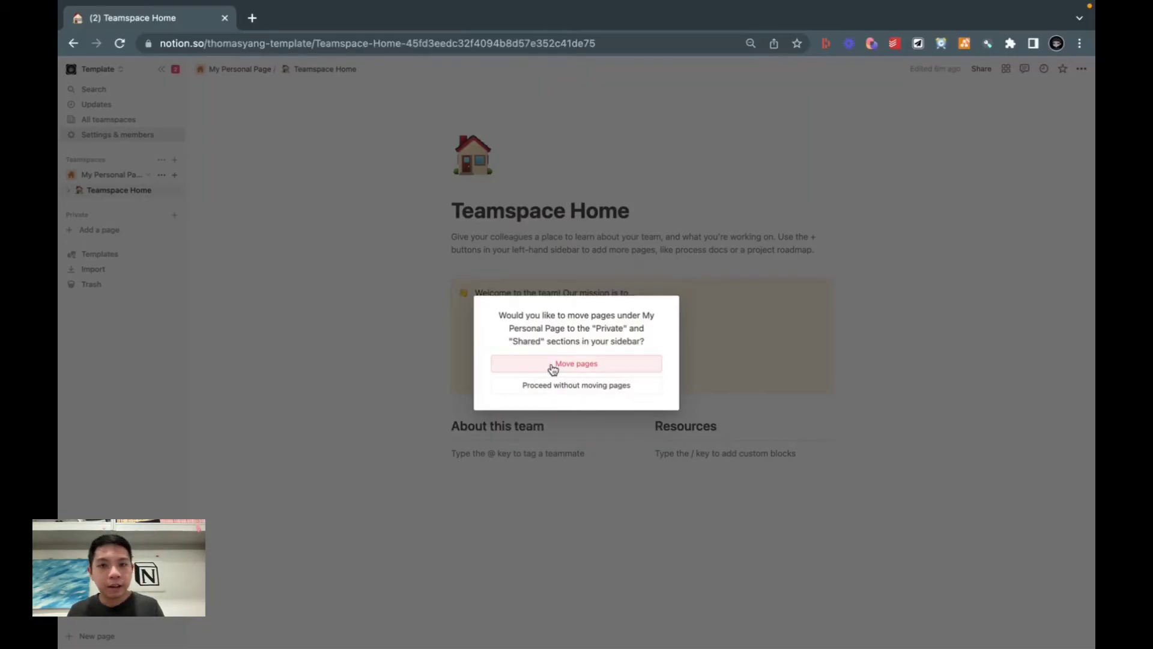
left_click(551, 387)
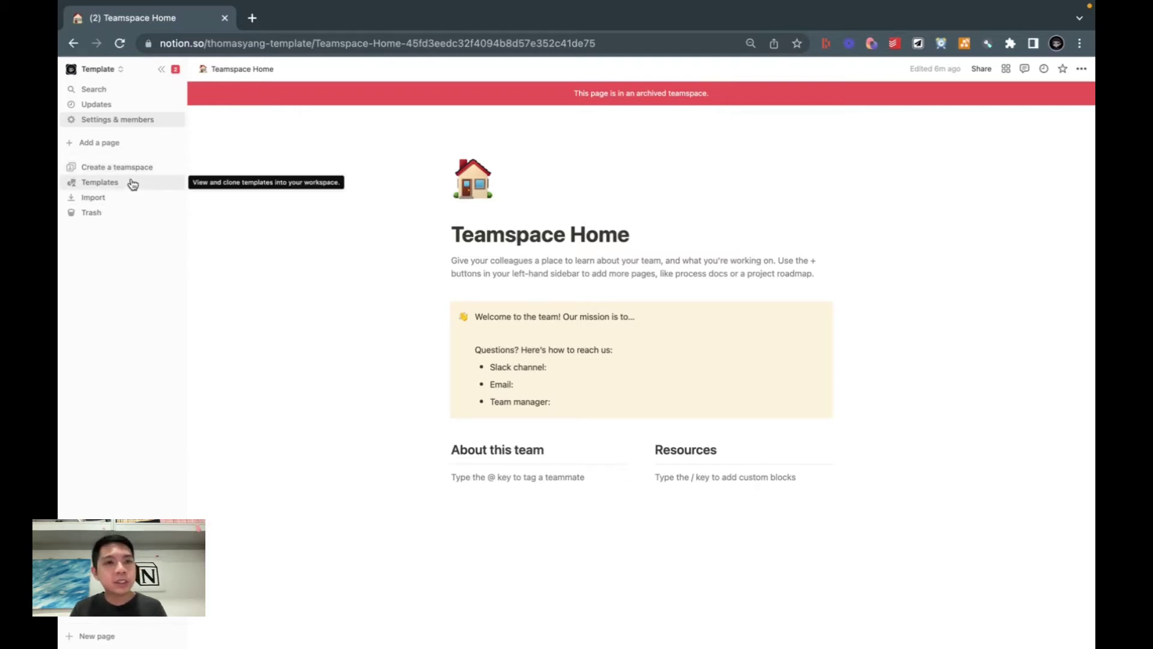
Step: Create a teamspace named My Team Space and skip inviting people
left_click(122, 171)
left_click(549, 363)
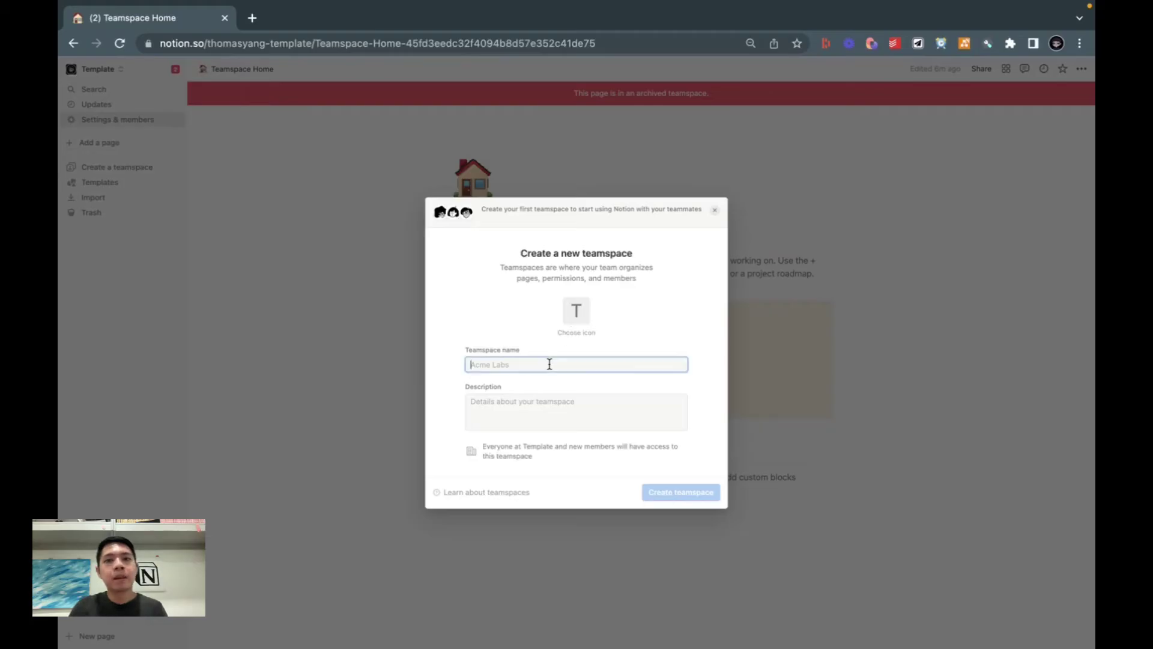
type("My Team Space")
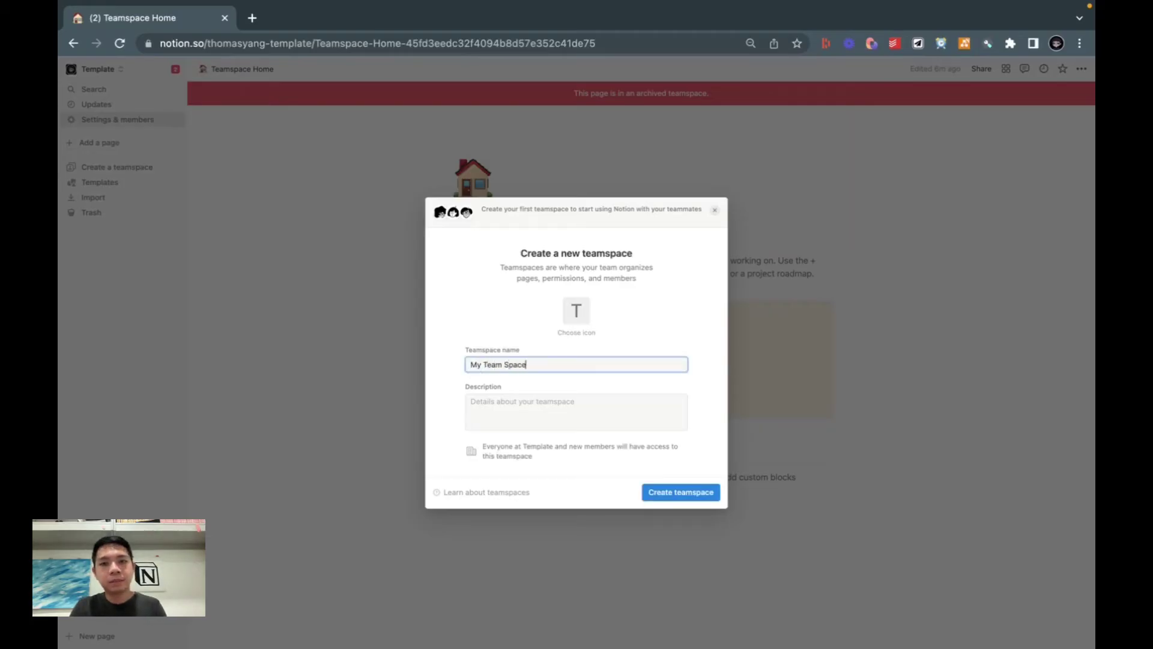
left_click(652, 491)
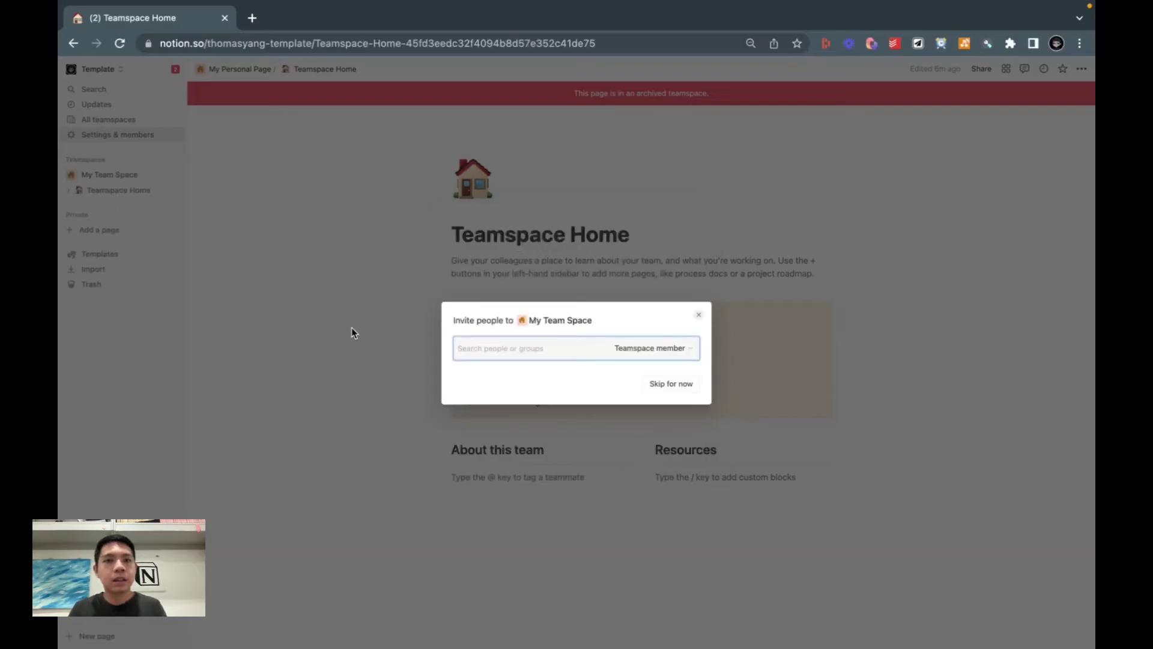
left_click(372, 328)
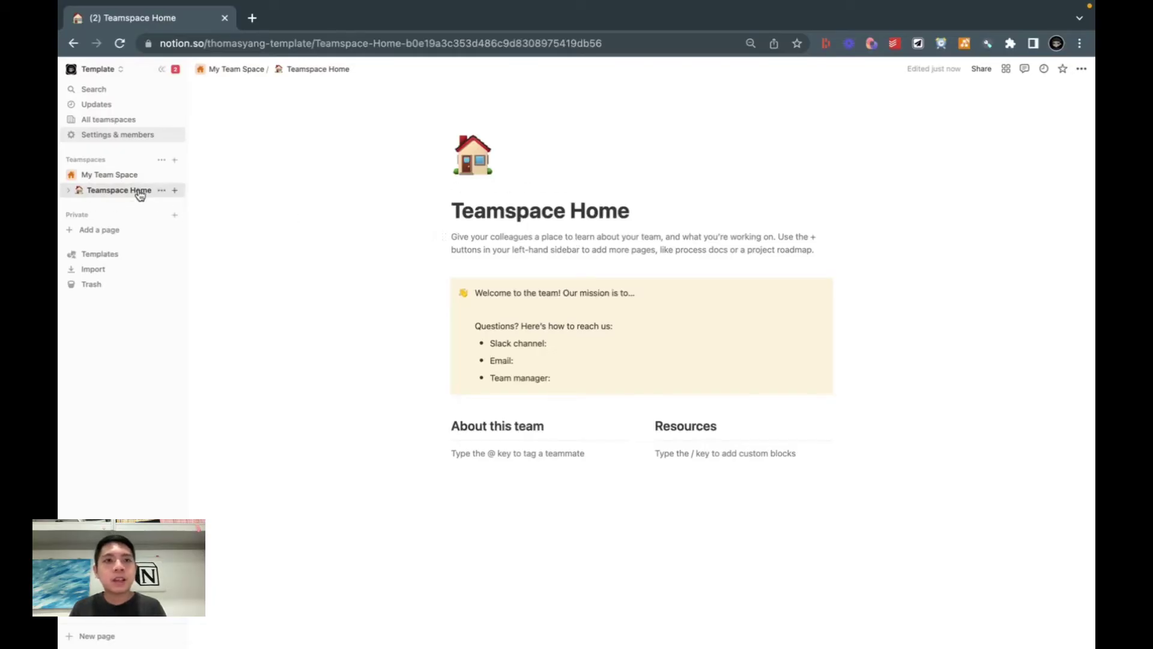
Step: In My Team Space settings, start adding a member by their e-mail, then close without inviting
left_click(162, 176)
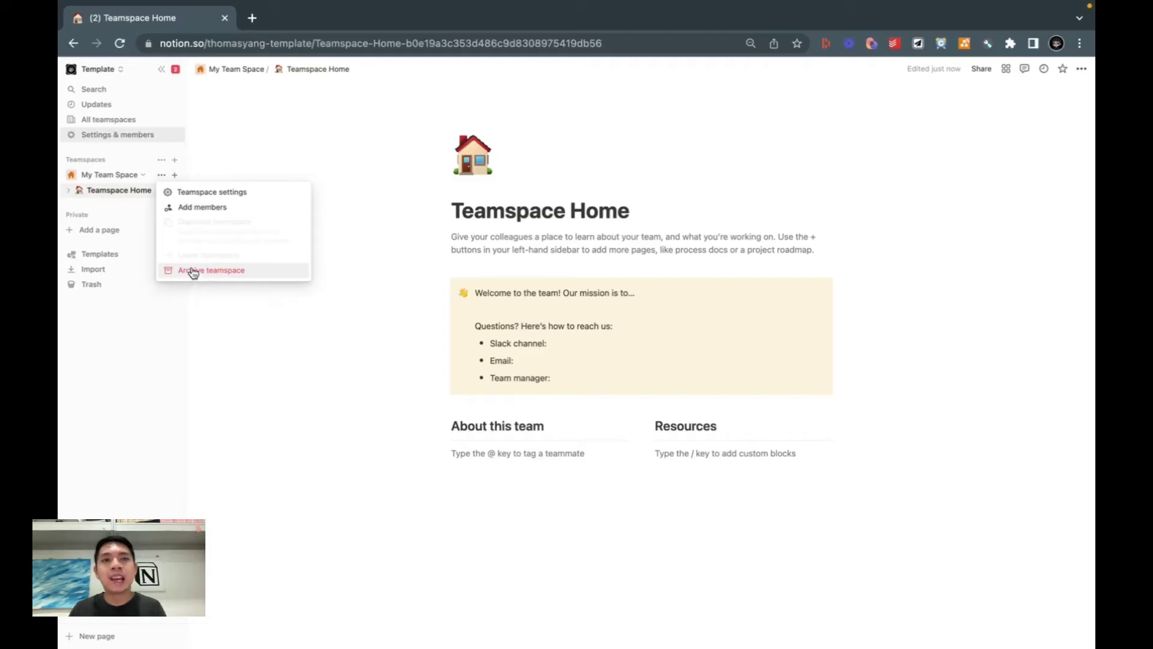
left_click(210, 195)
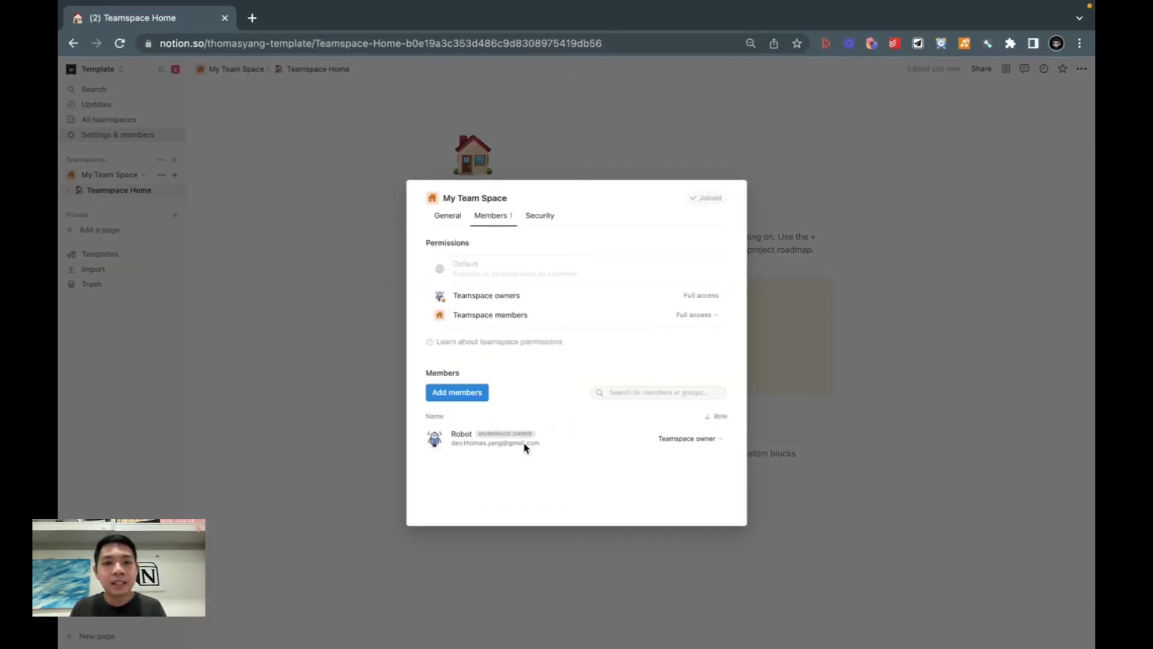
left_click(456, 403)
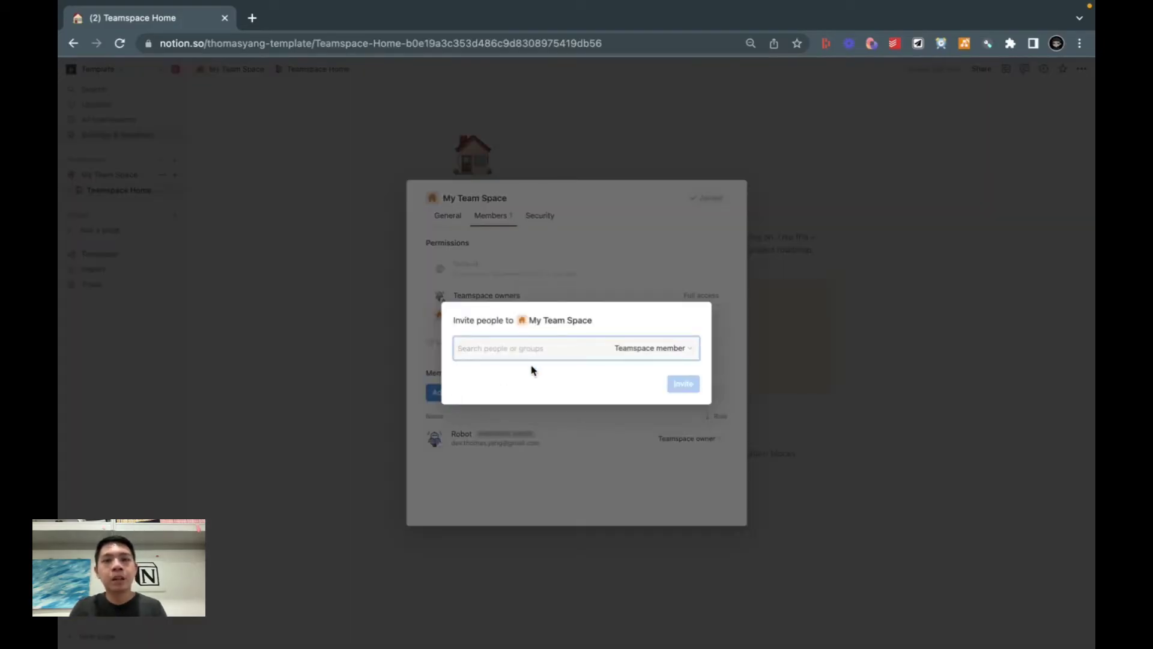
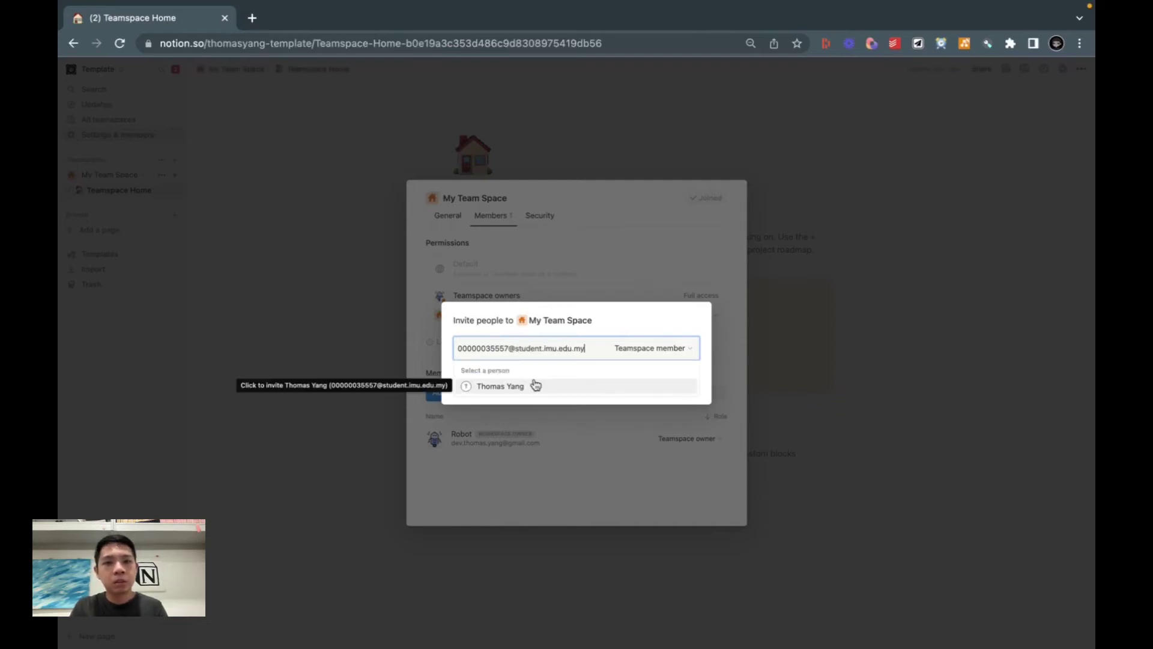
left_click(534, 385)
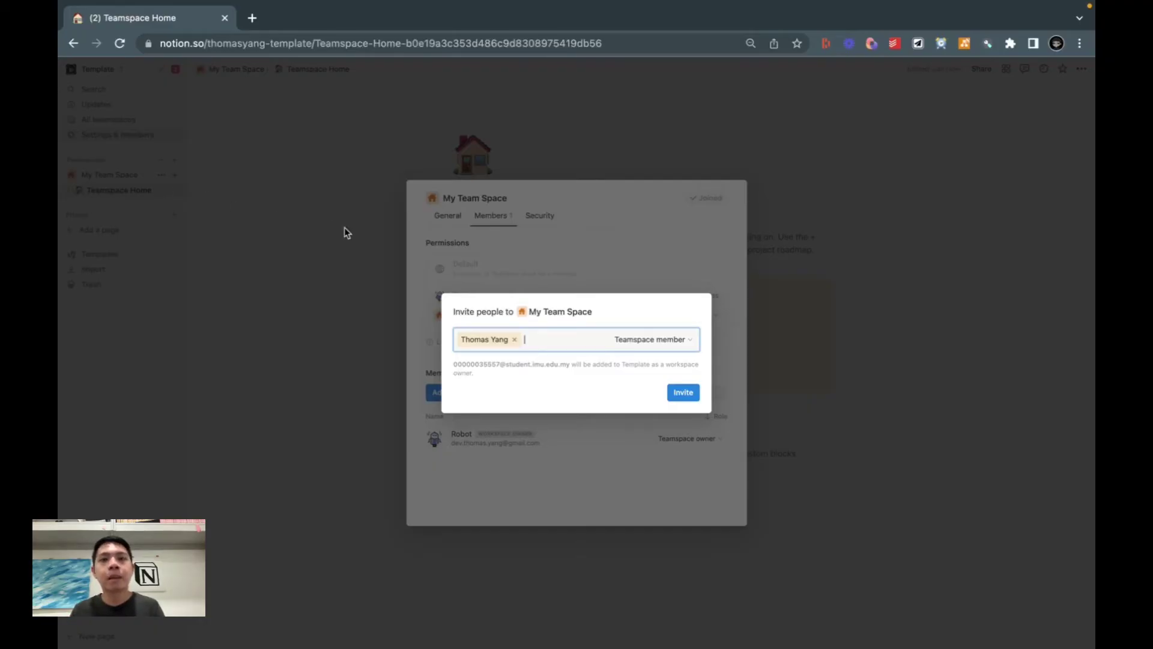
left_click(486, 257)
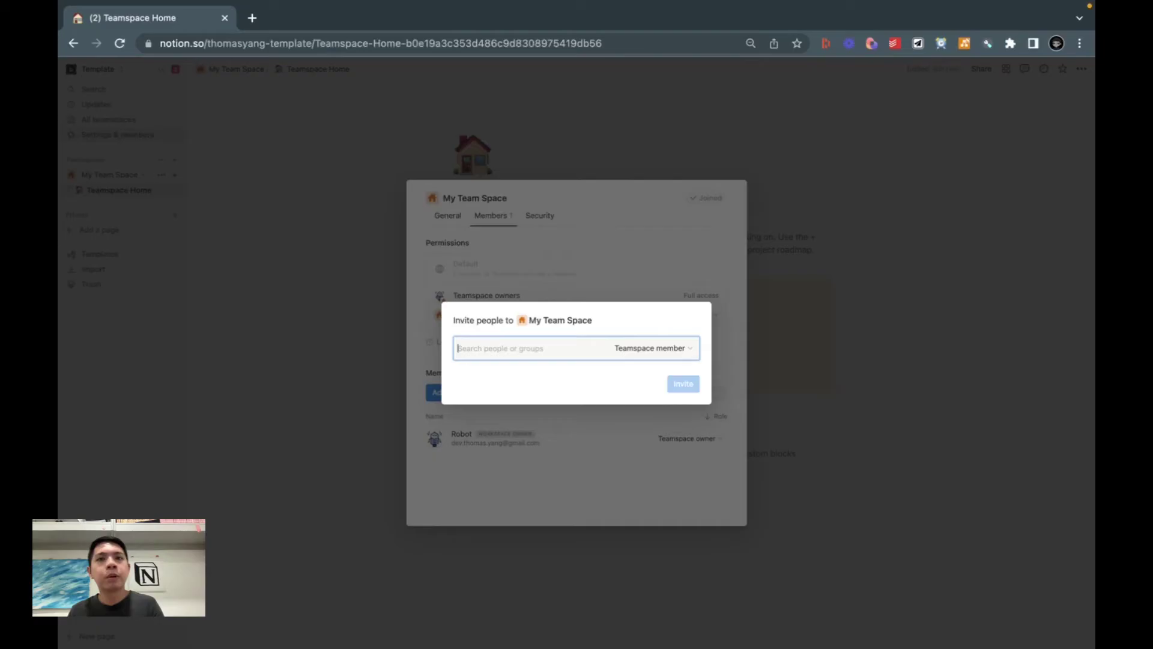
Step: Create an empty private page titled 'This is not a team space'
left_click(330, 260)
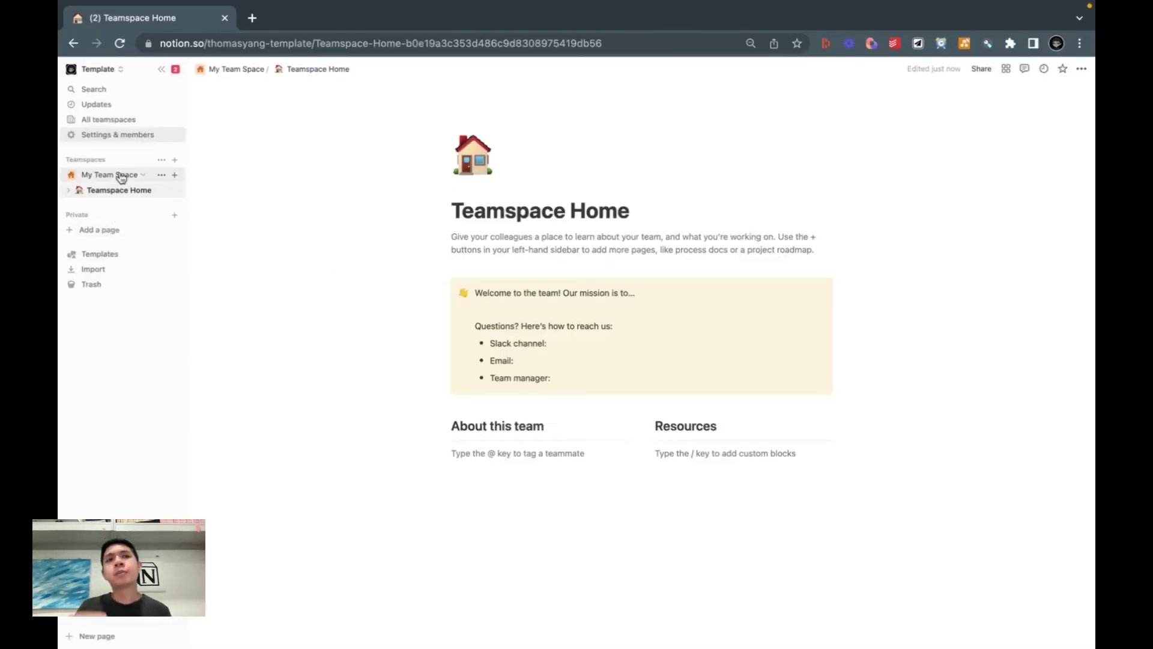
left_click(94, 232)
type("This is ")
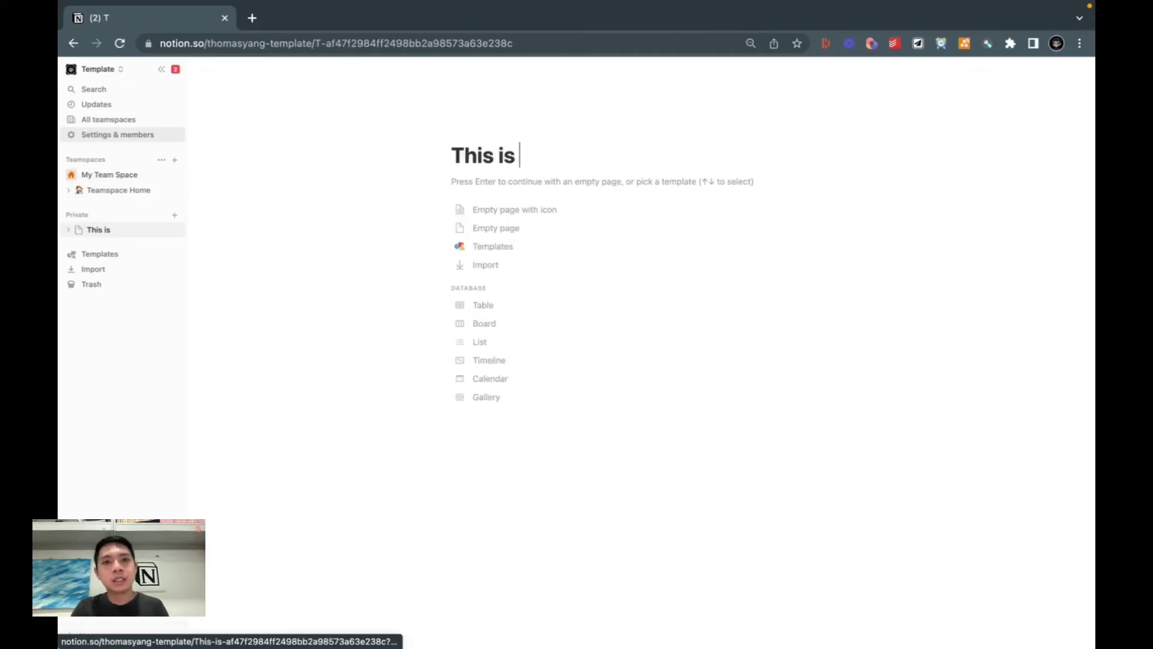
type("not a team space")
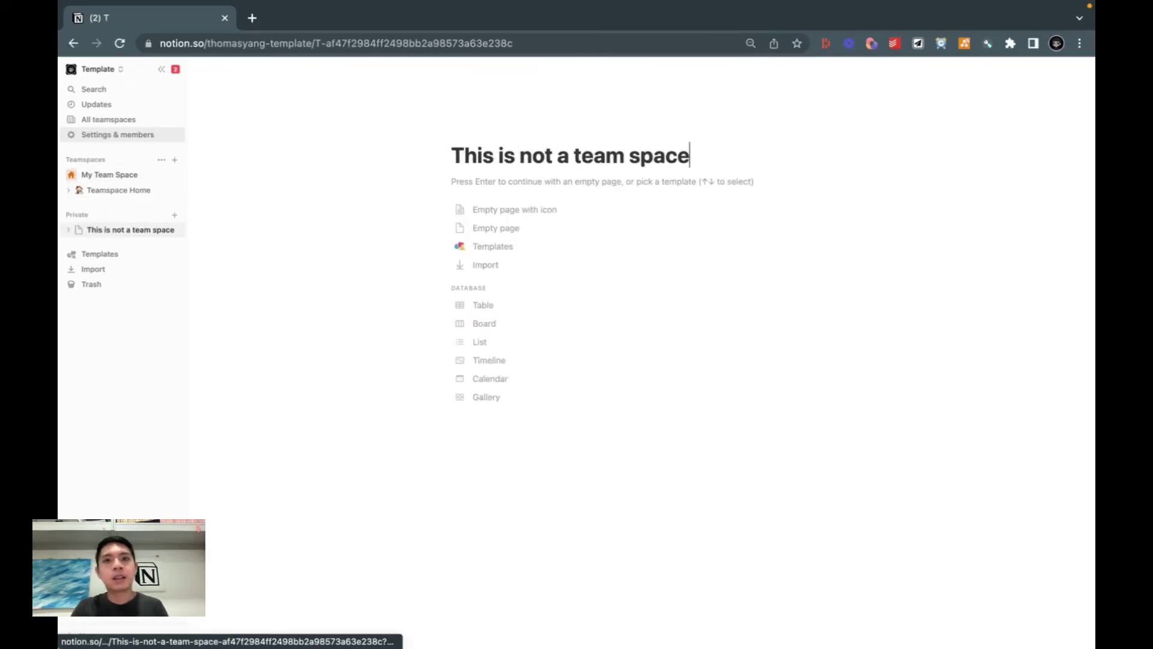
key("Return")
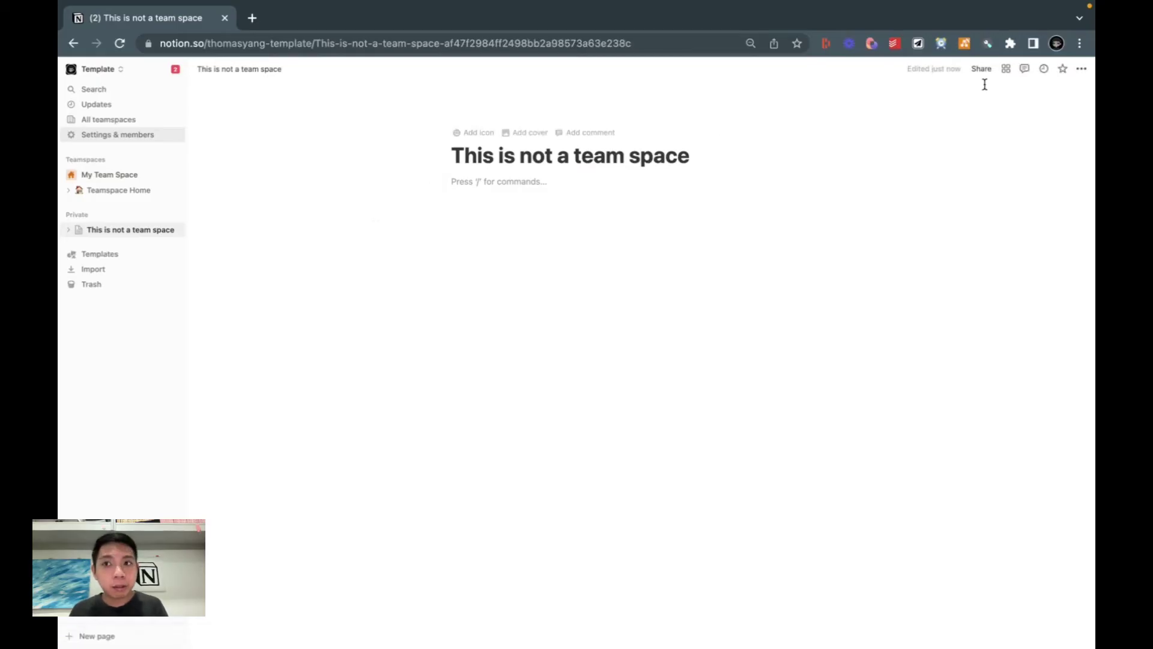
Step: Share the page with the person by entering their e-mail address and sending the invite
left_click(981, 70)
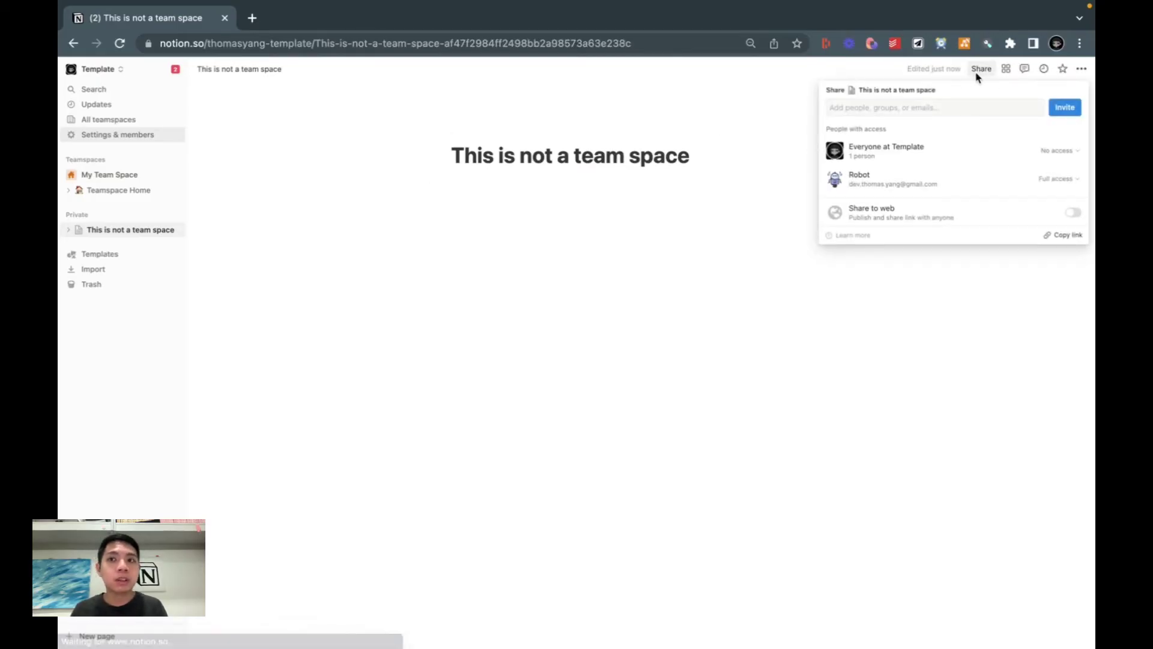
left_click(877, 112)
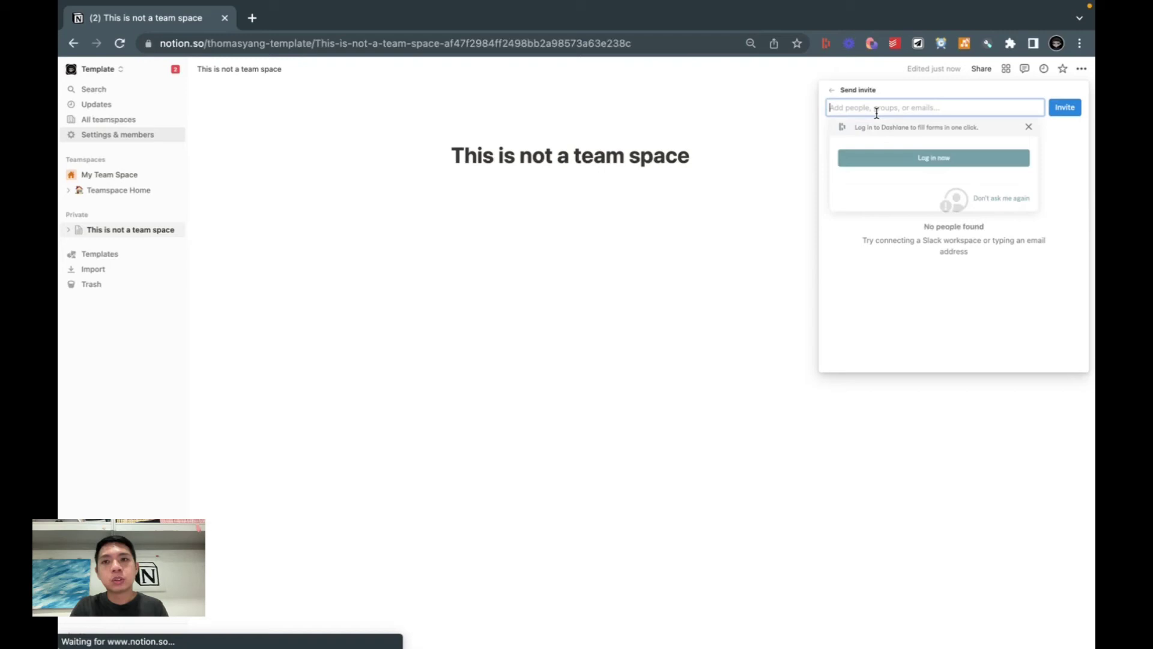
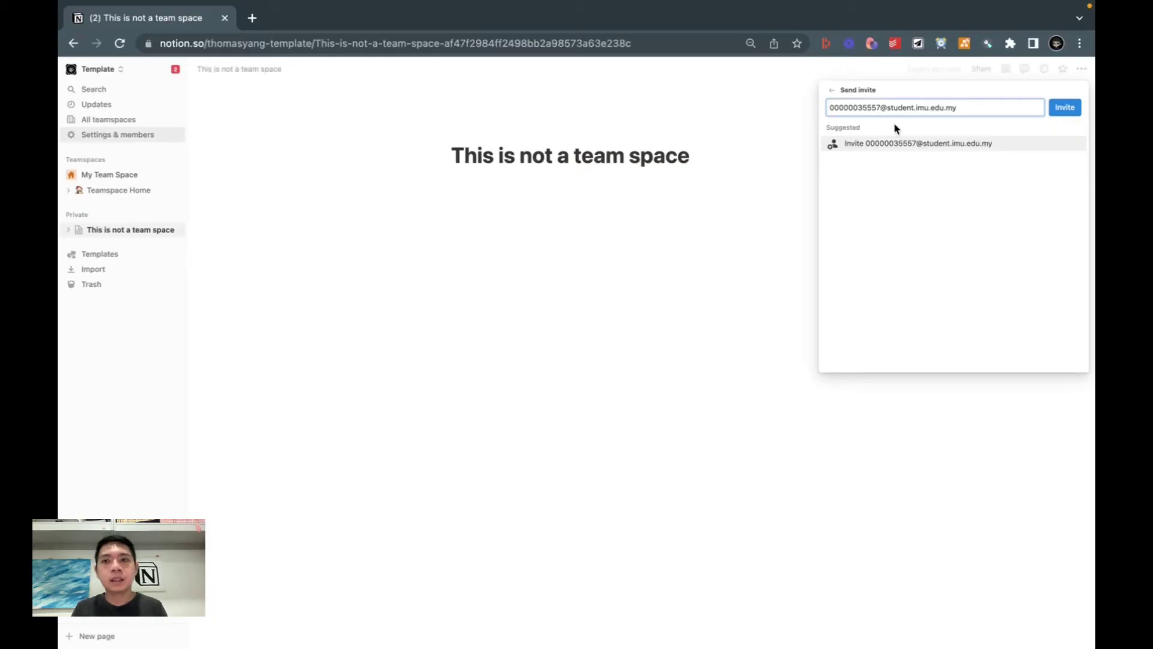
left_click(899, 144)
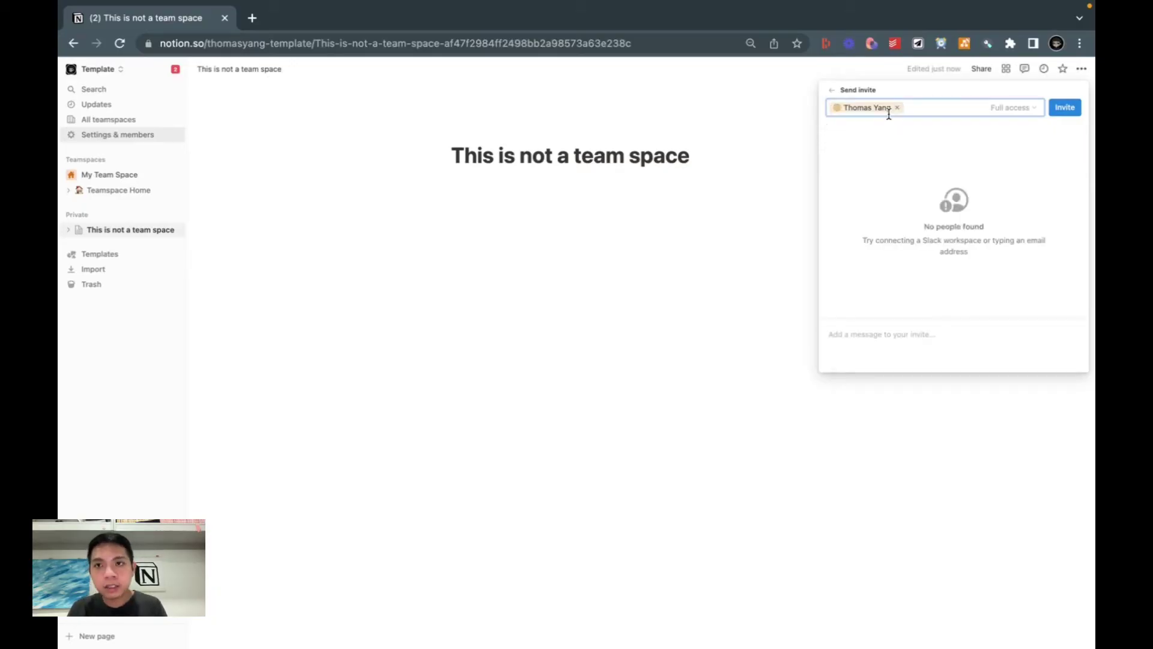
left_click(1052, 108)
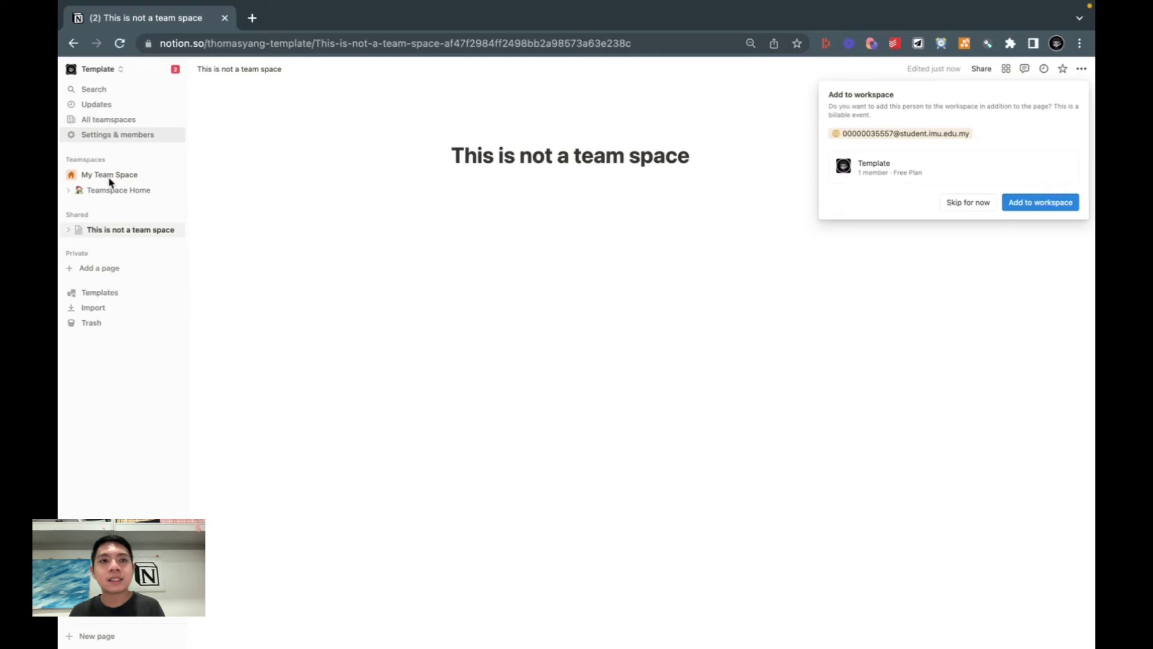
Step: Keep the invitee as a guest rather than a workspace member, and confirm their page access
left_click(963, 203)
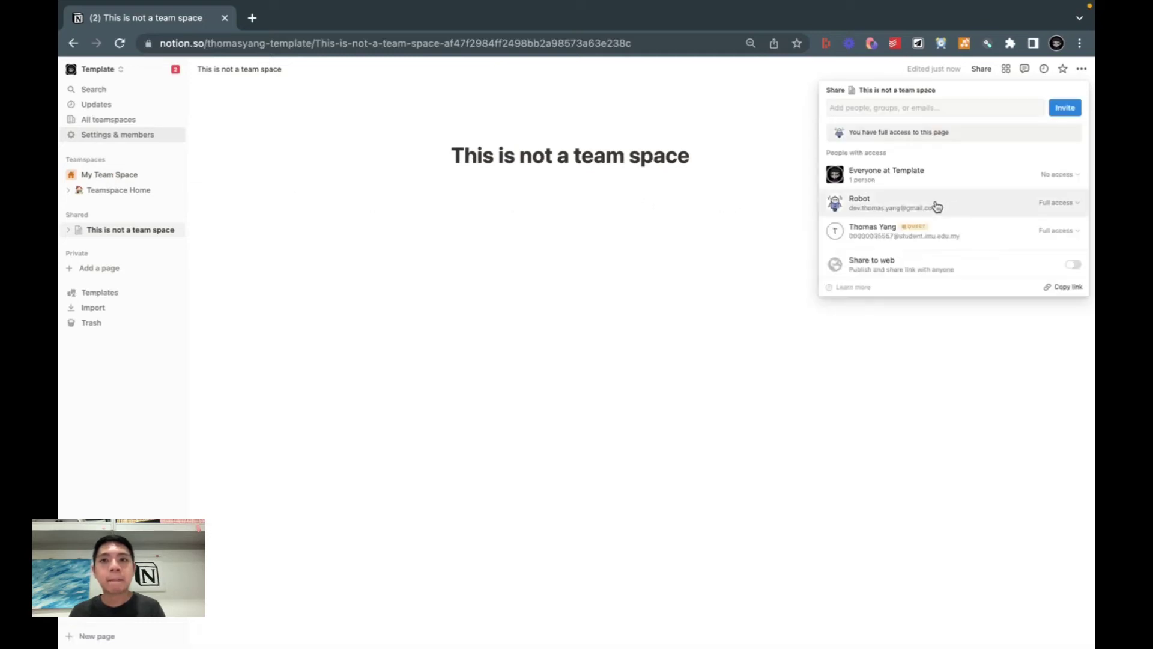
left_click(713, 216)
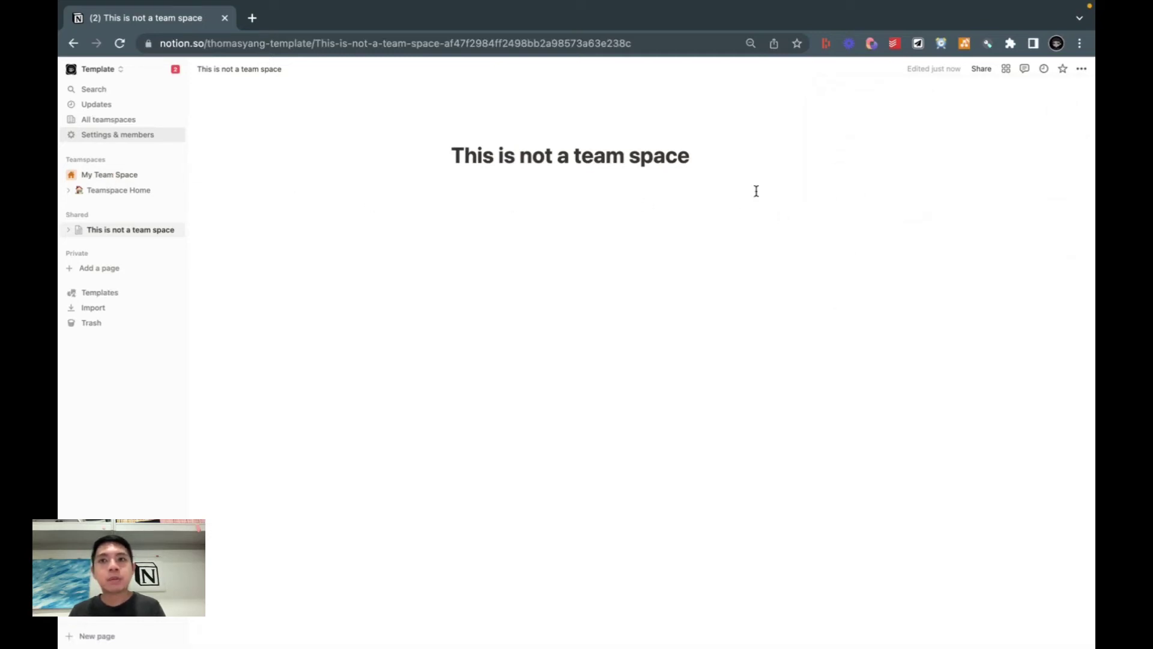
left_click(976, 75)
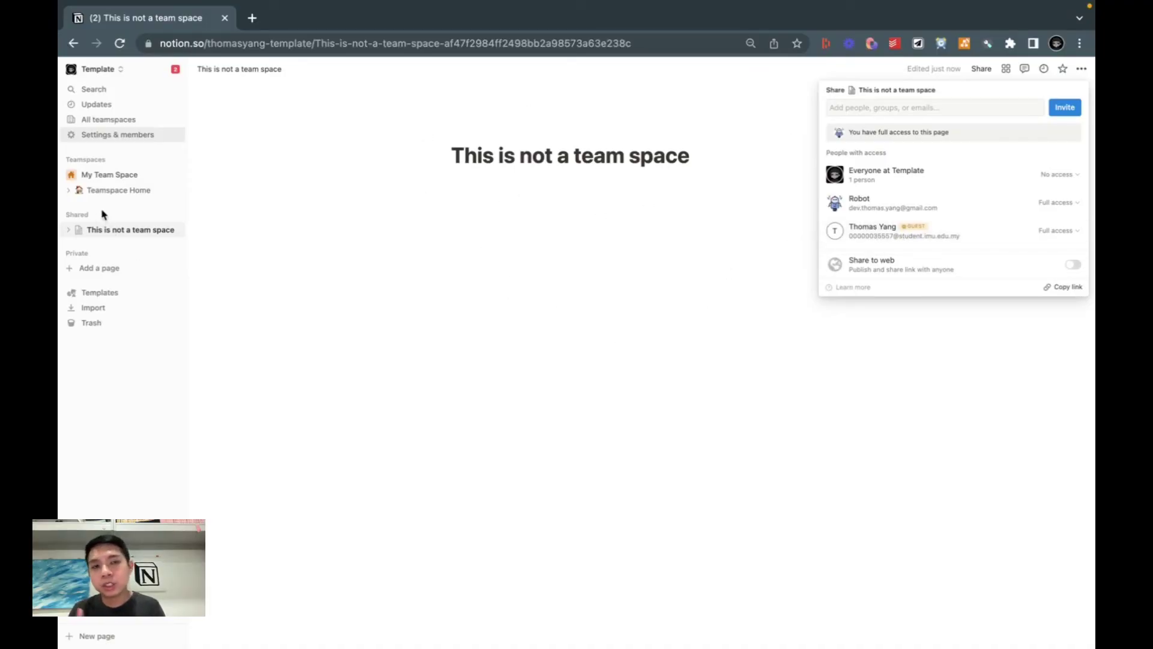
Step: Bring up the actions menu for the shared page This is not a team space
left_click(144, 179)
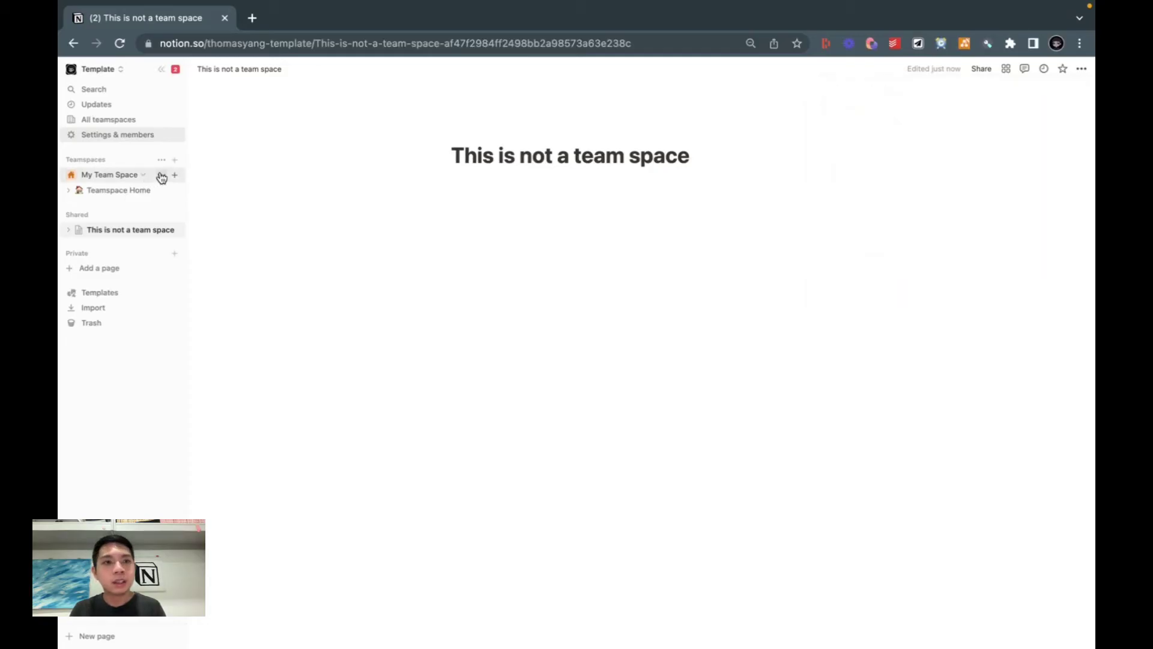
left_click(161, 174)
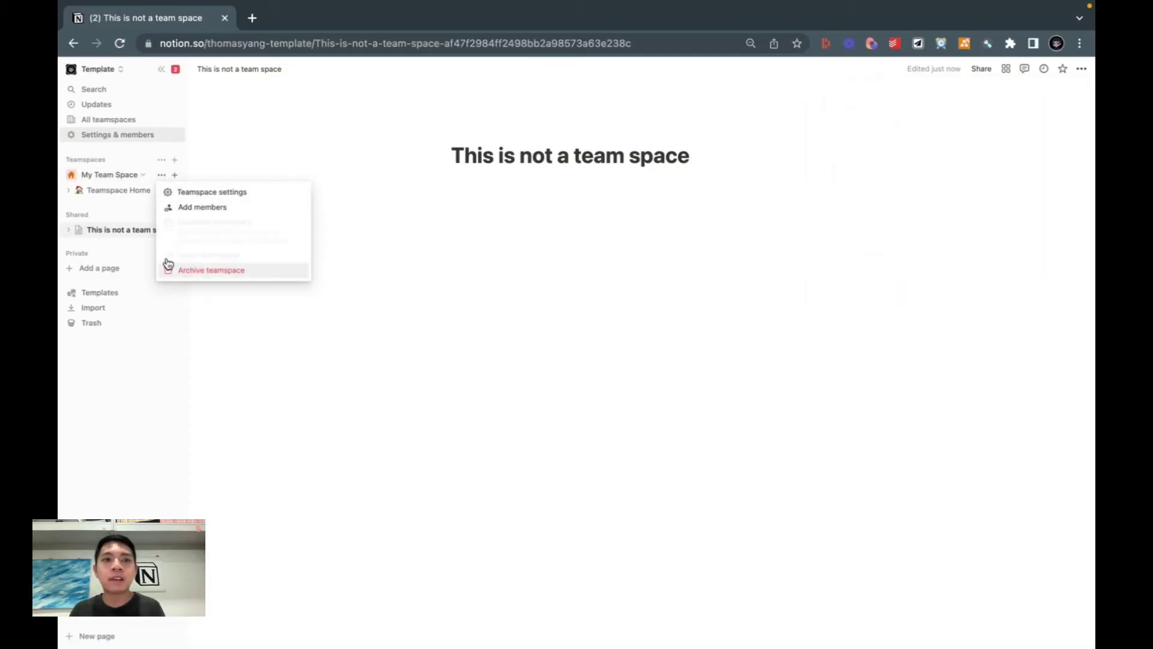
left_click(133, 245)
left_click(161, 230)
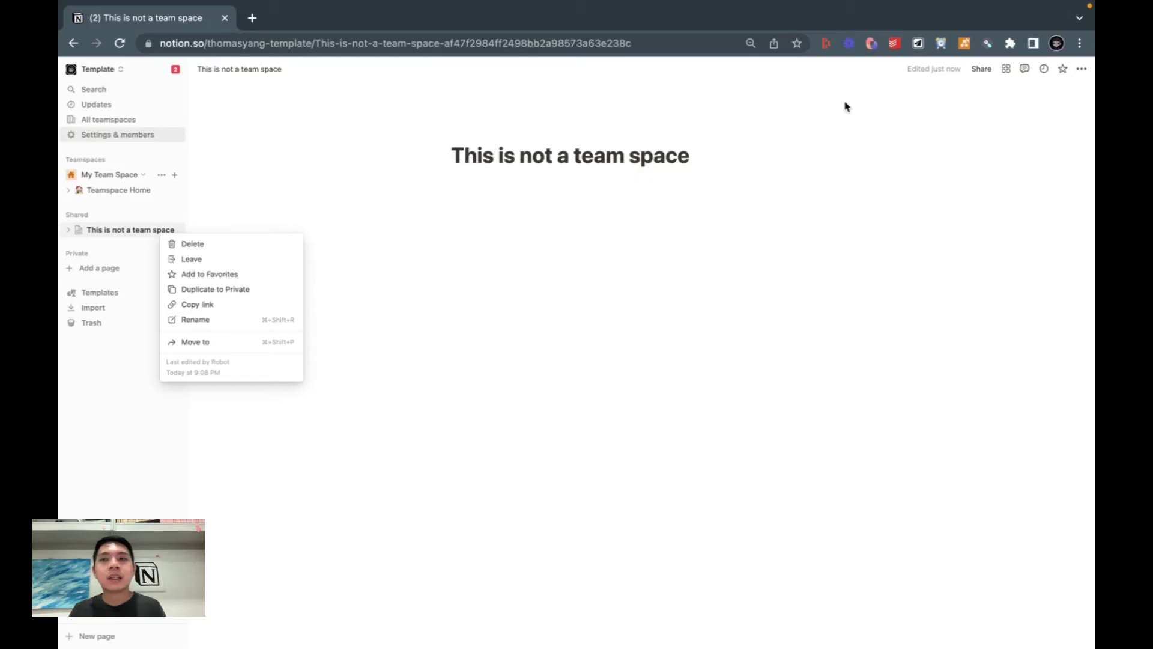
left_click(983, 70)
left_click(983, 71)
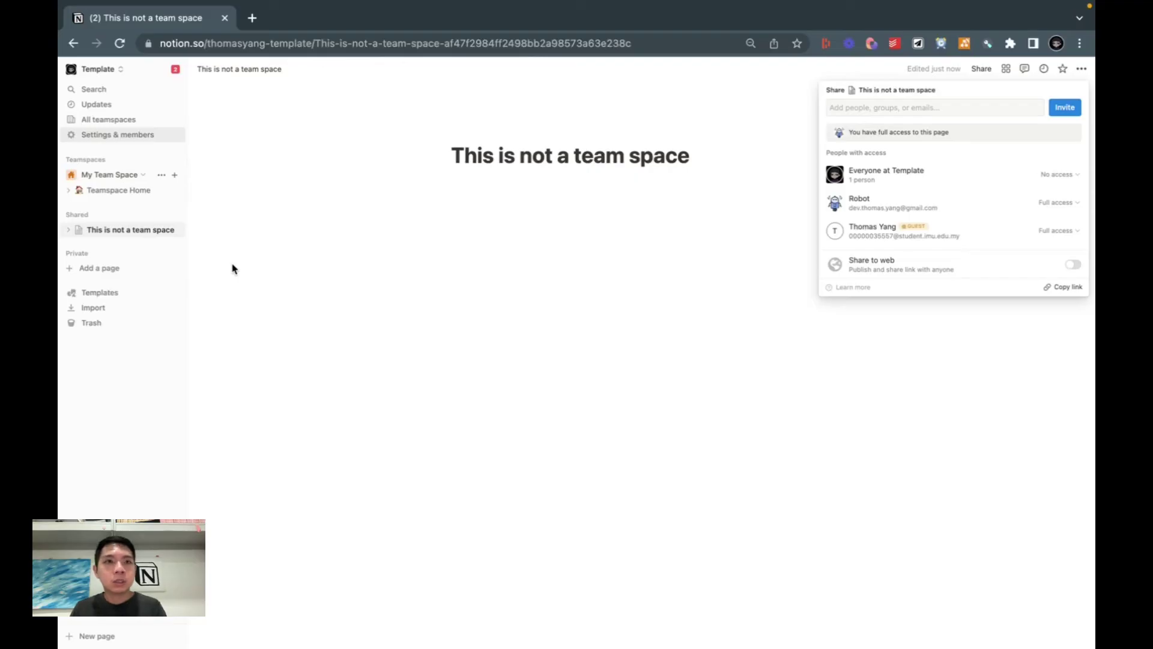
Step: Open Settings & members and view the Groups and then the Guests lists
left_click(210, 221)
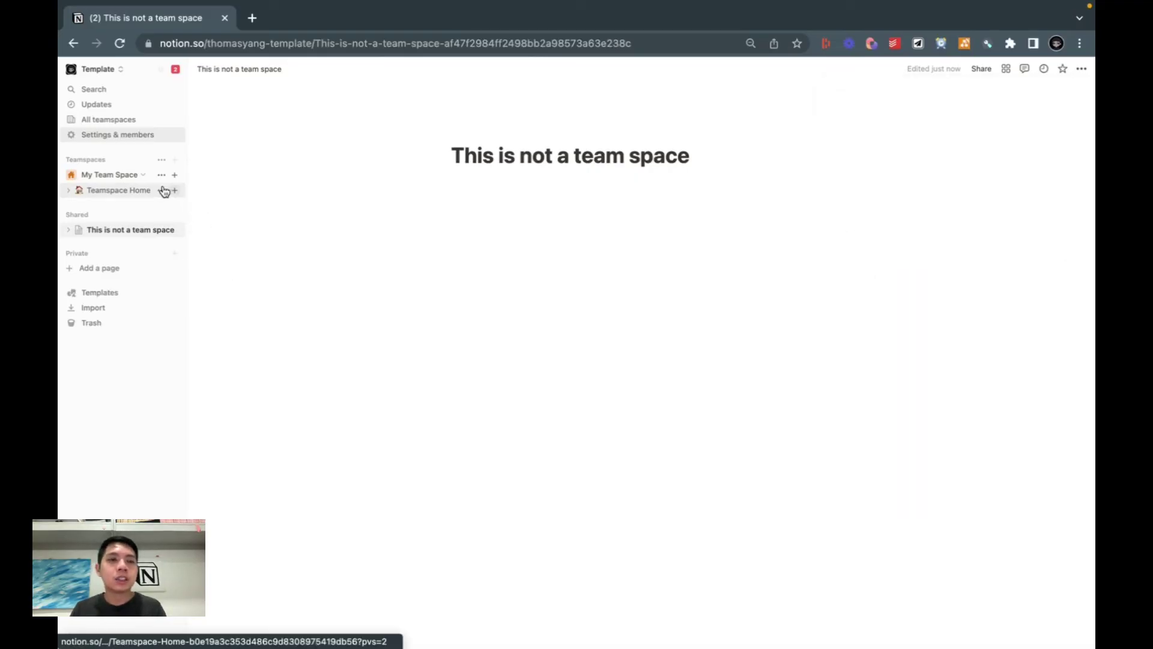
left_click(112, 136)
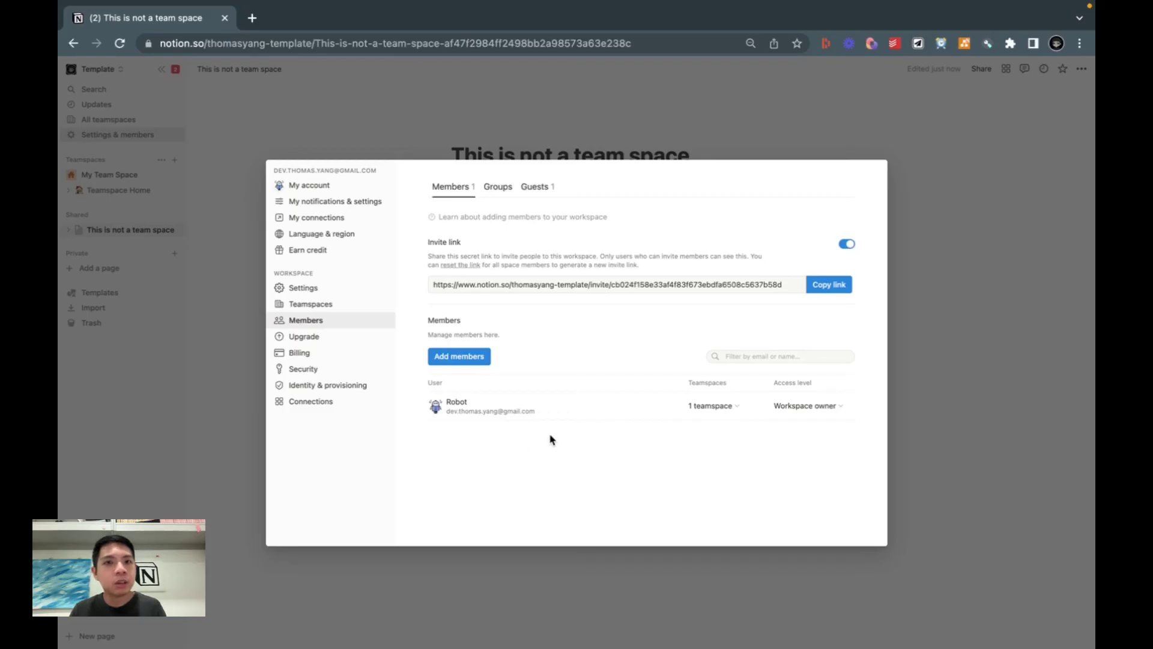
left_click(502, 193)
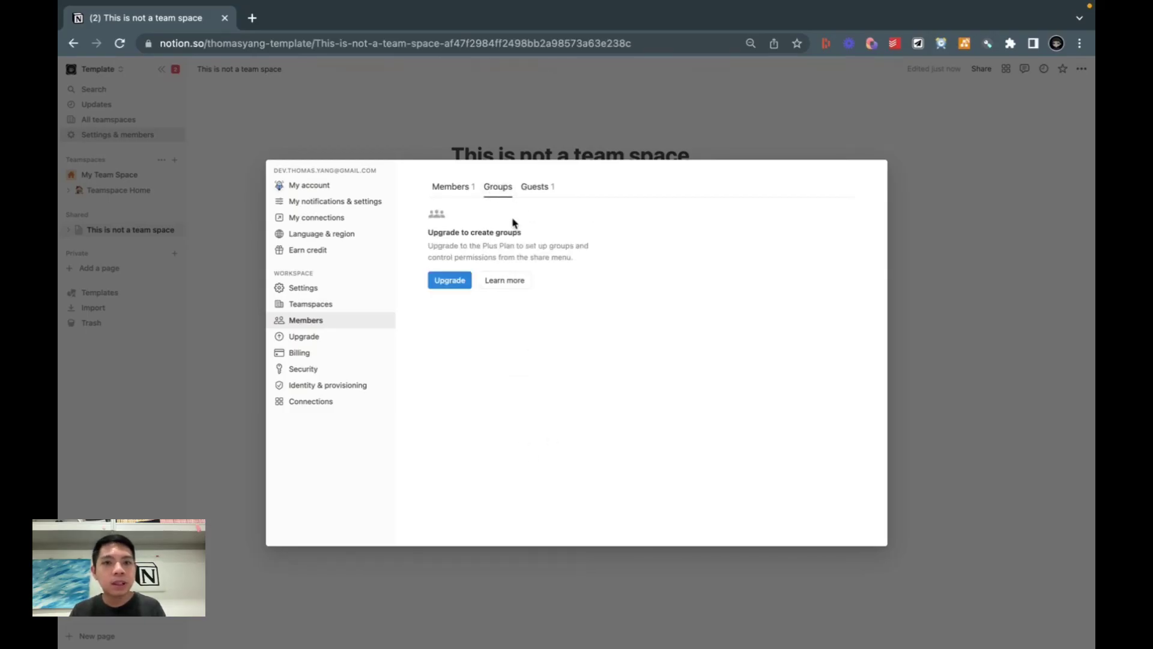
left_click(531, 191)
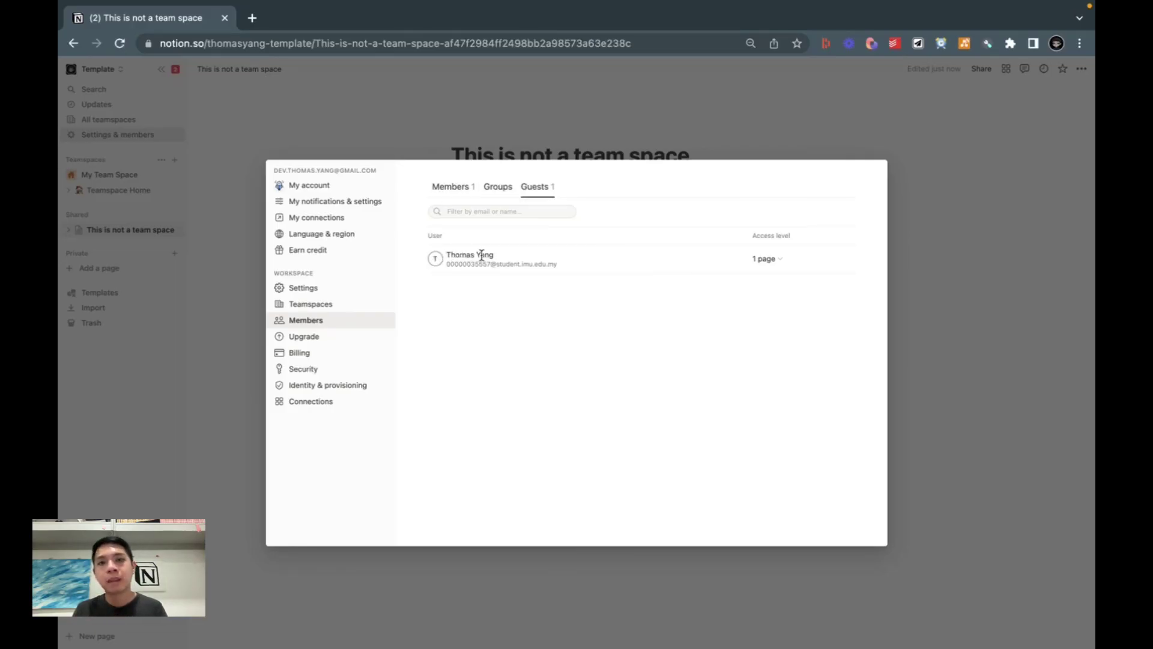
Step: Convert the guest to a workspace admin so the Members list shows two owners
left_click(761, 259)
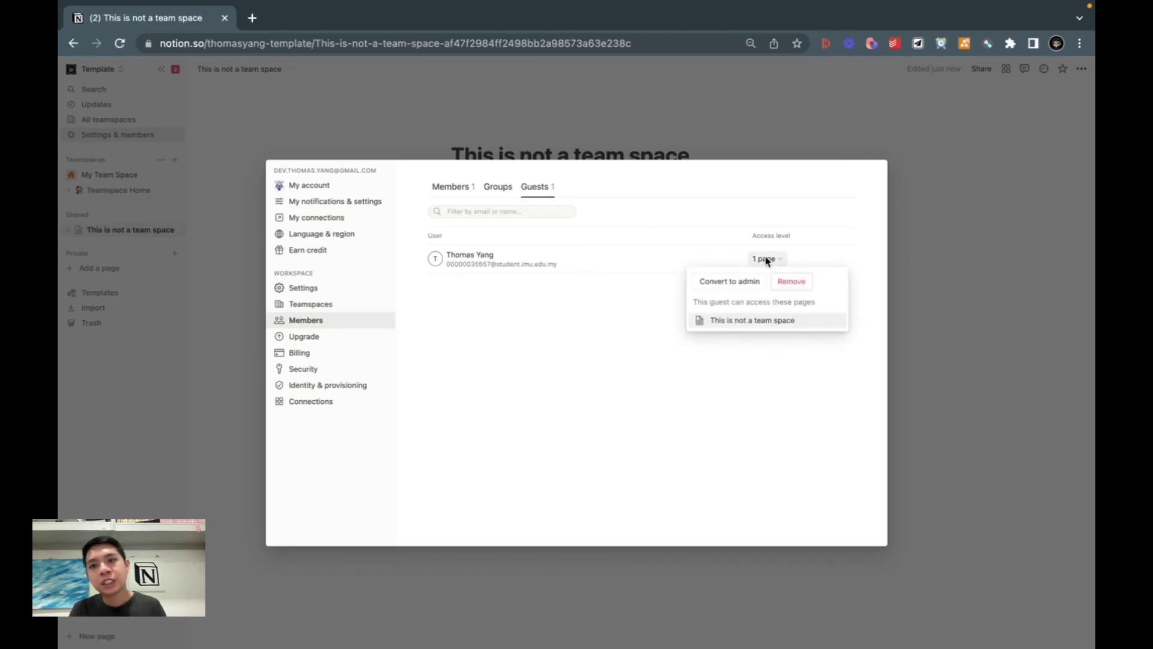
left_click(725, 293)
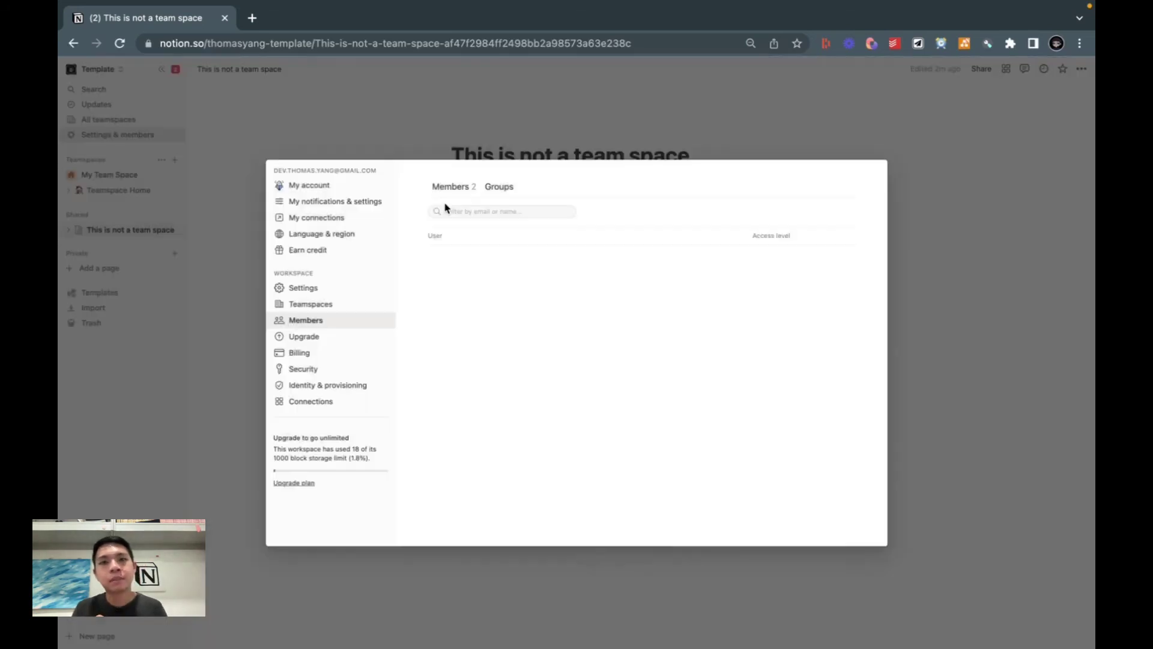
left_click(449, 191)
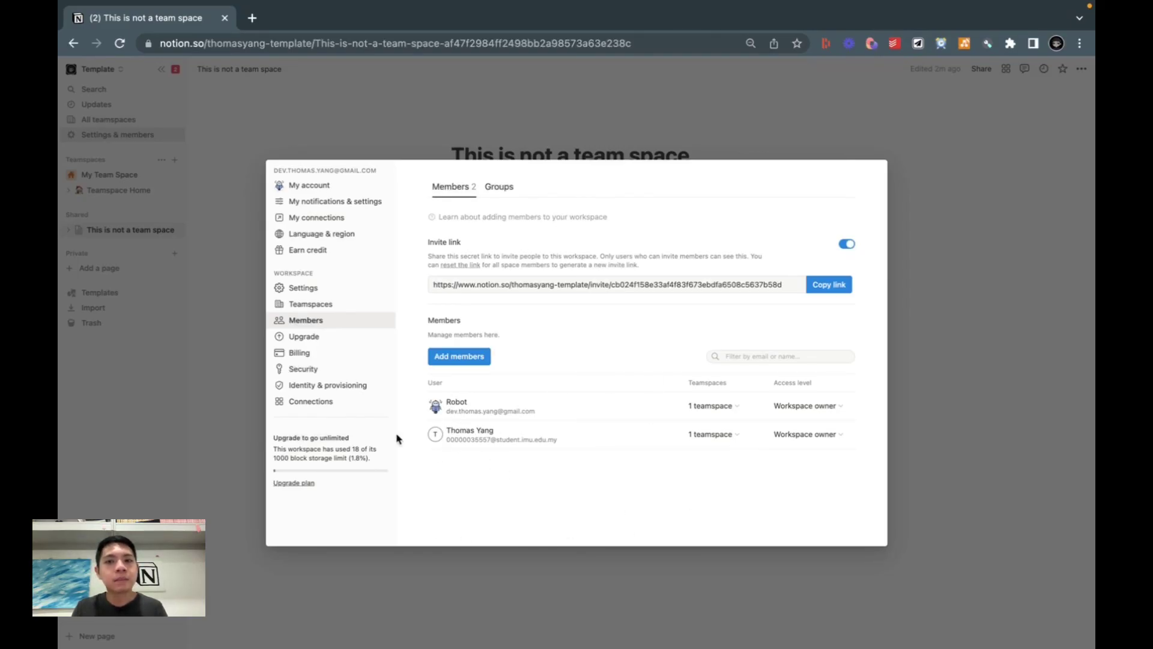
left_click(198, 394)
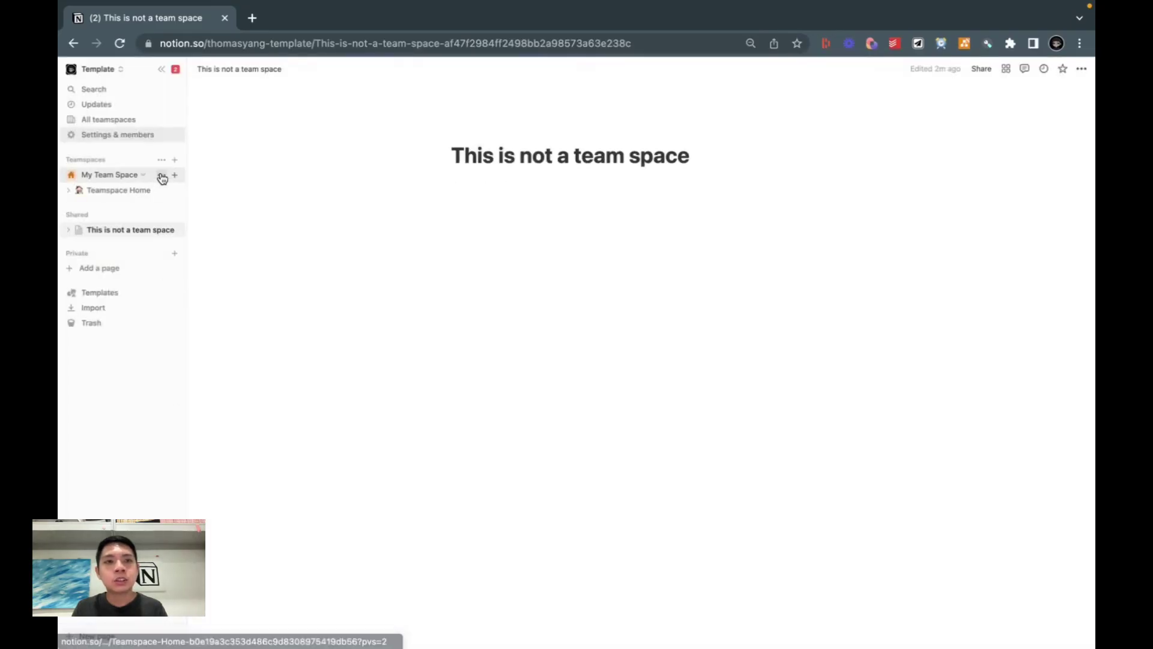
Step: Remove the second workspace owner from the workspace in Settings & members
left_click(161, 176)
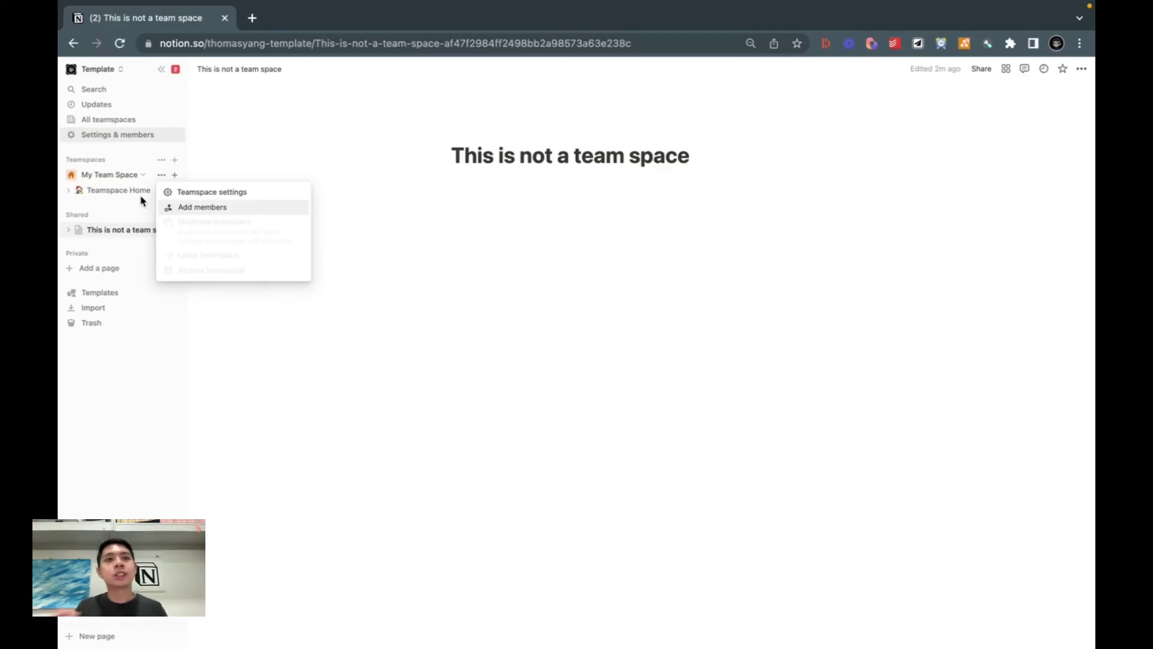
left_click(124, 149)
left_click(116, 138)
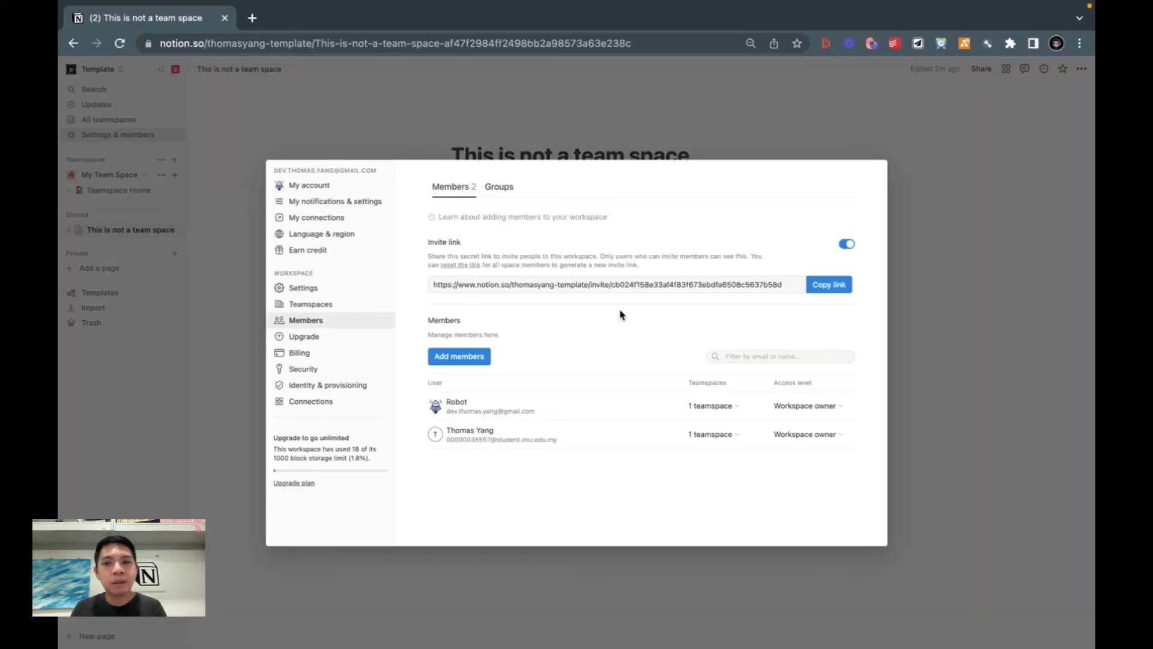
left_click(810, 439)
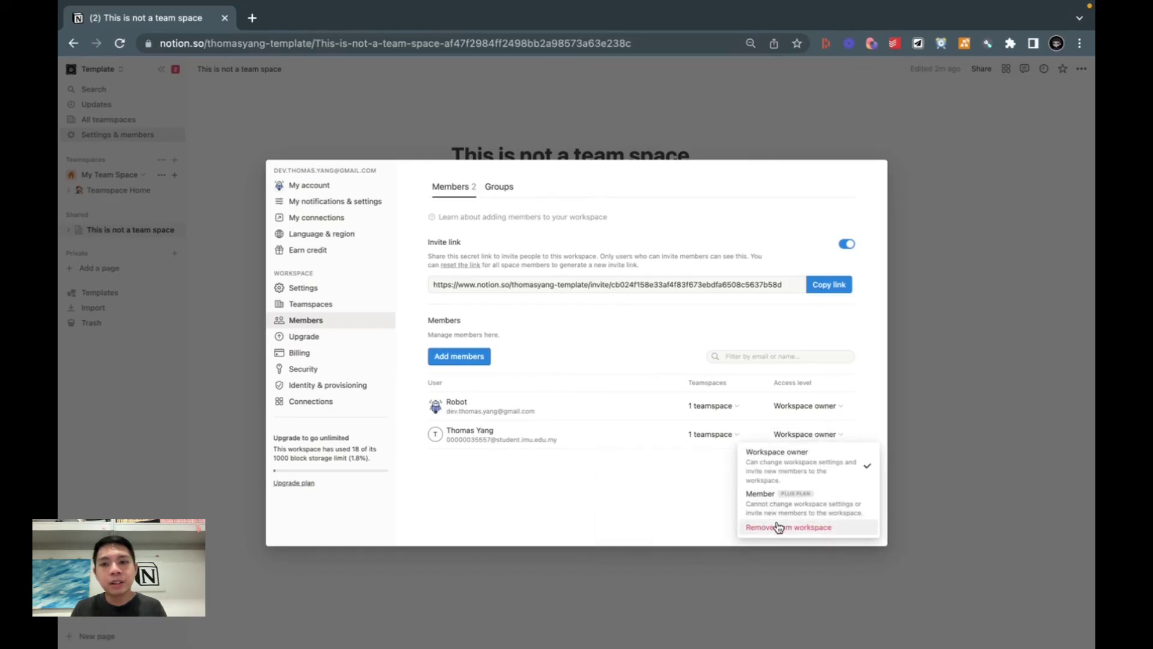
left_click(781, 526)
left_click(579, 374)
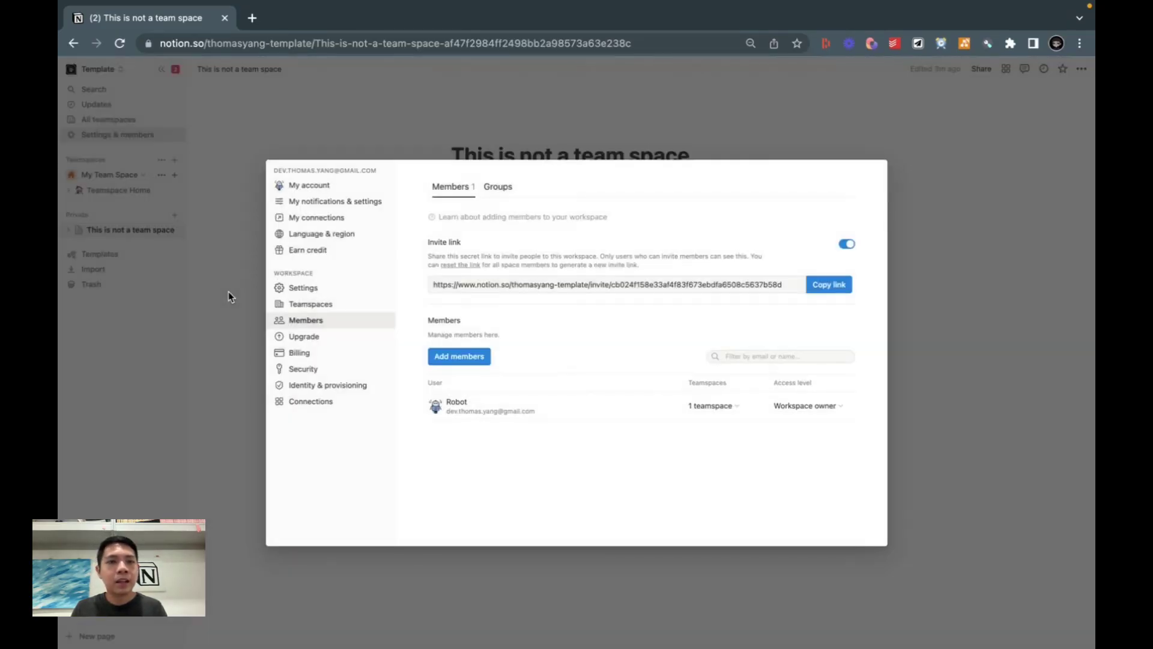
left_click(228, 291)
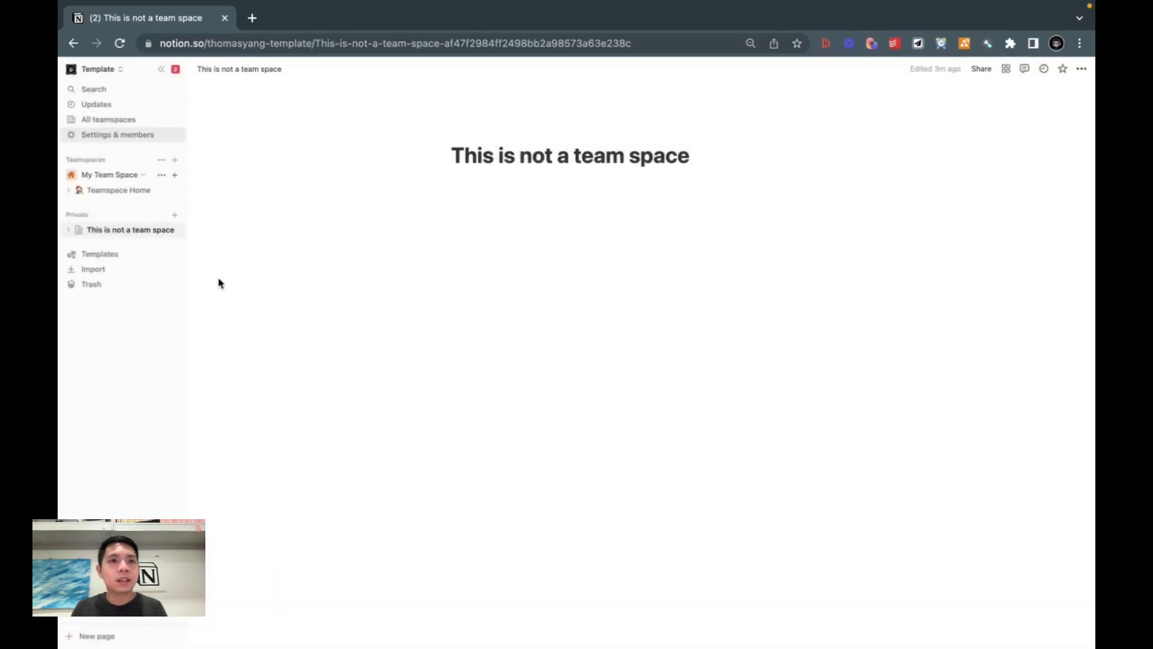
Step: Archive My Team Space, typing 'My Team Space' to confirm, without moving its pages
left_click(162, 174)
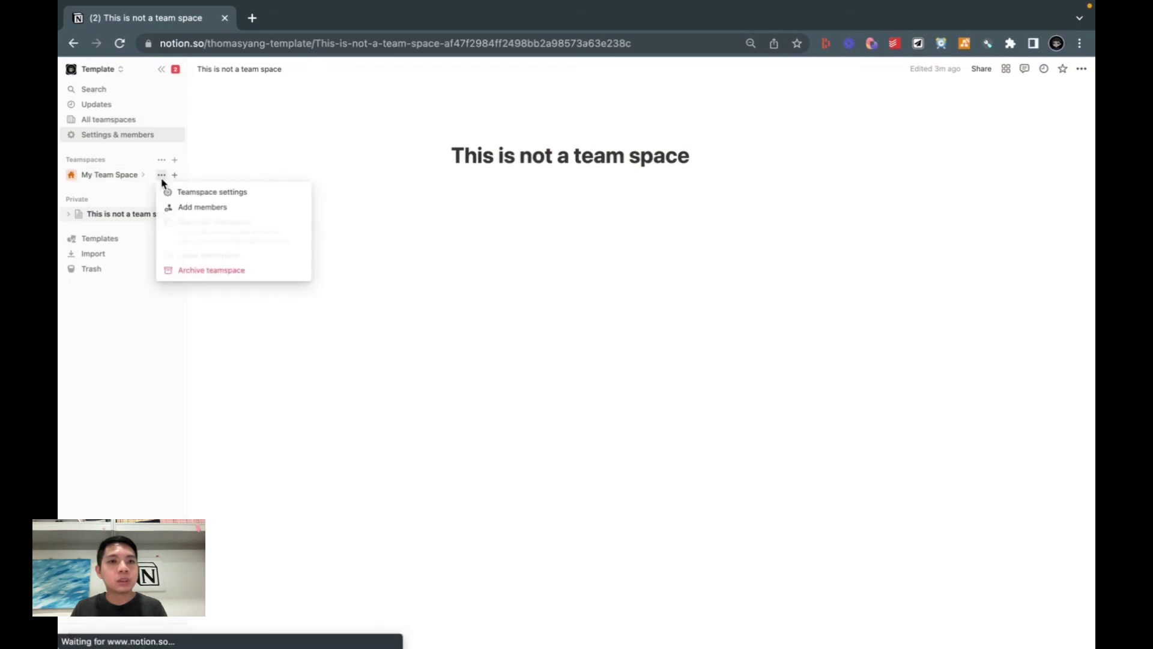
left_click(184, 276)
left_click(543, 366)
type("My ")
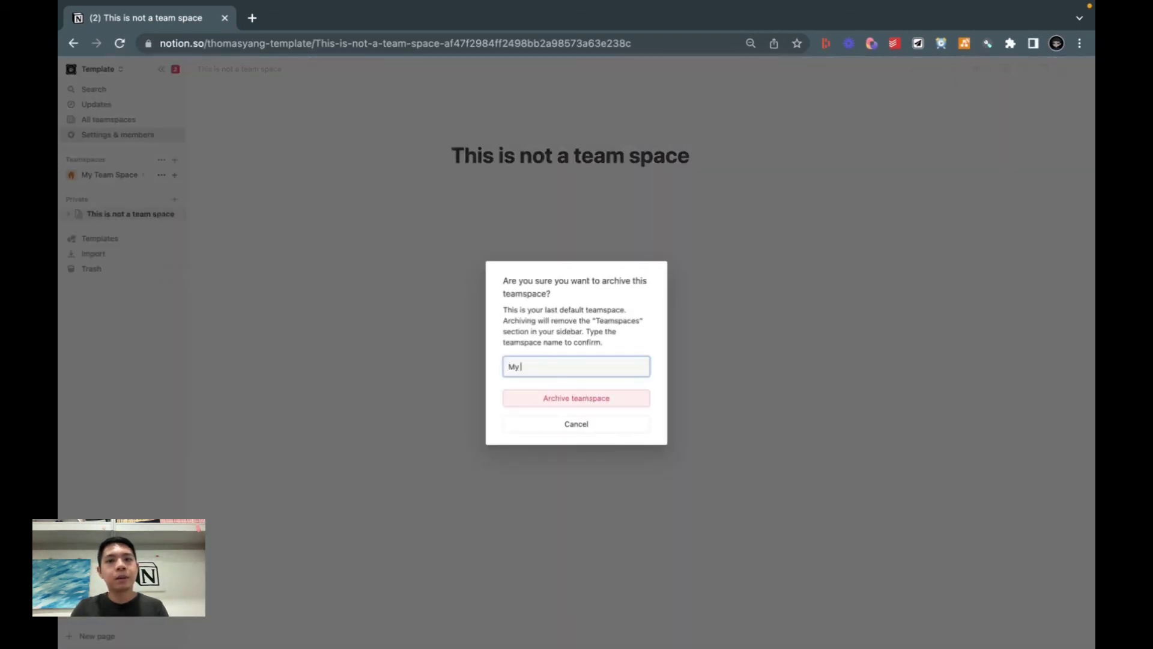
type("Team Space")
left_click(530, 397)
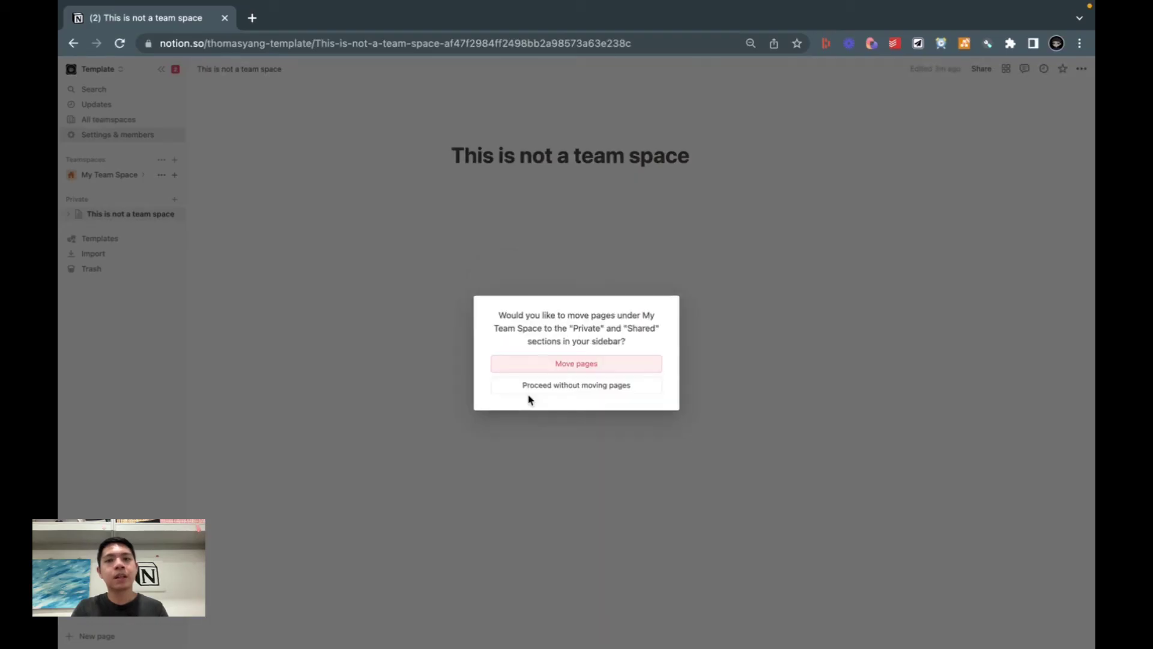
left_click(514, 387)
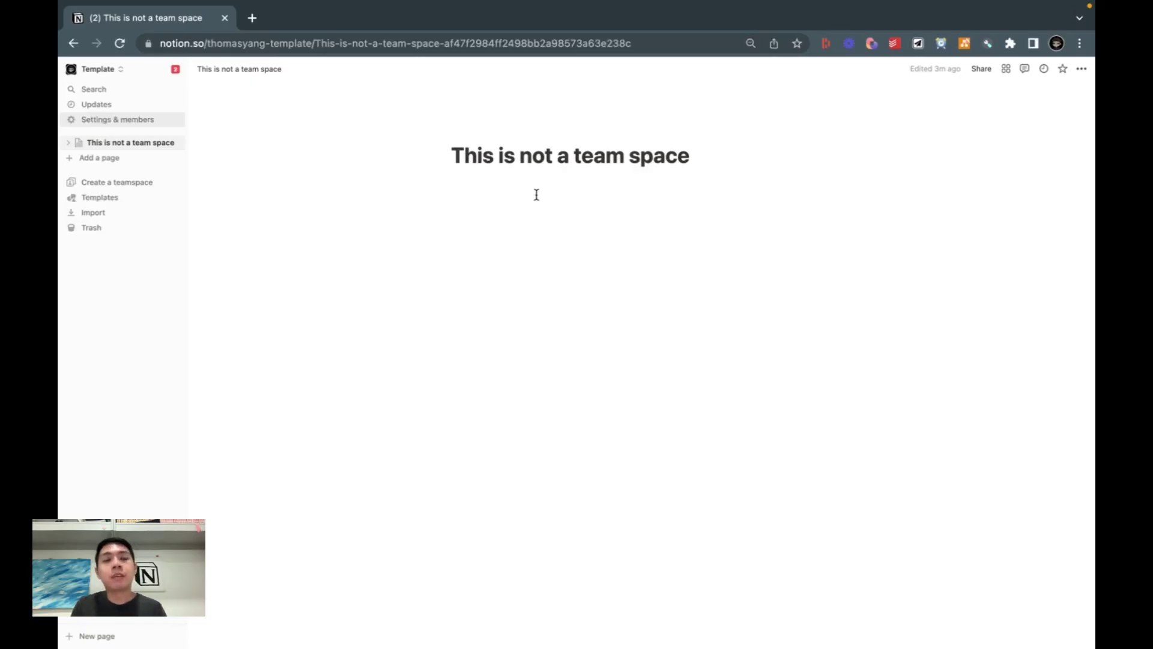
Step: Add an empty block below the title of 'This is not a team space'
left_click(536, 195)
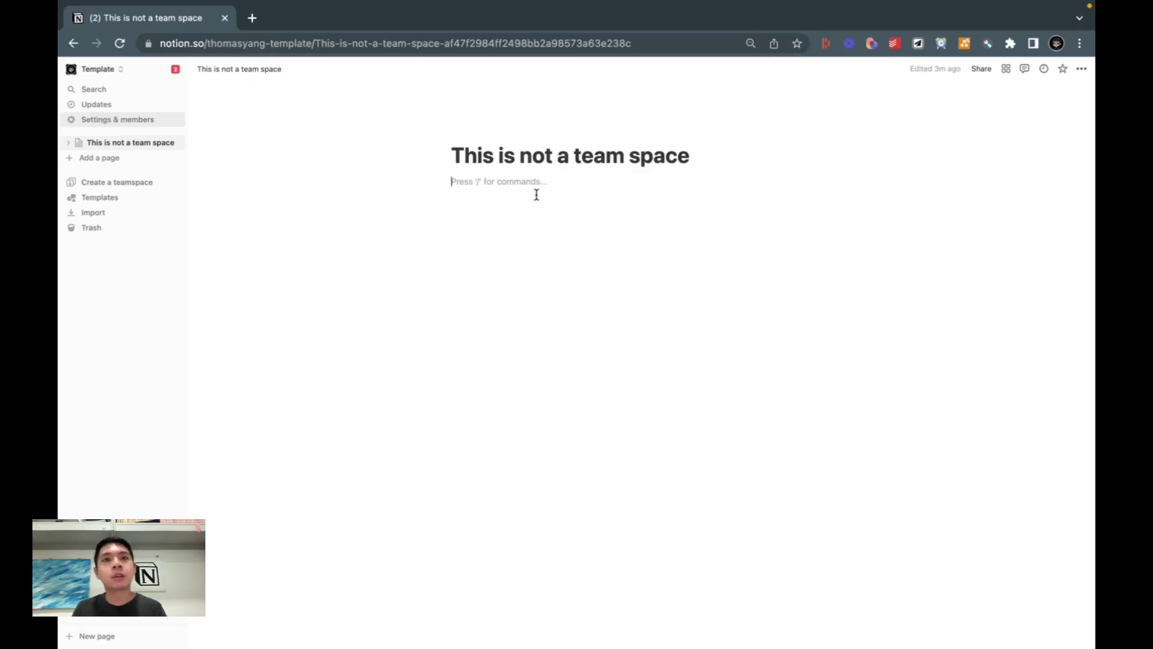